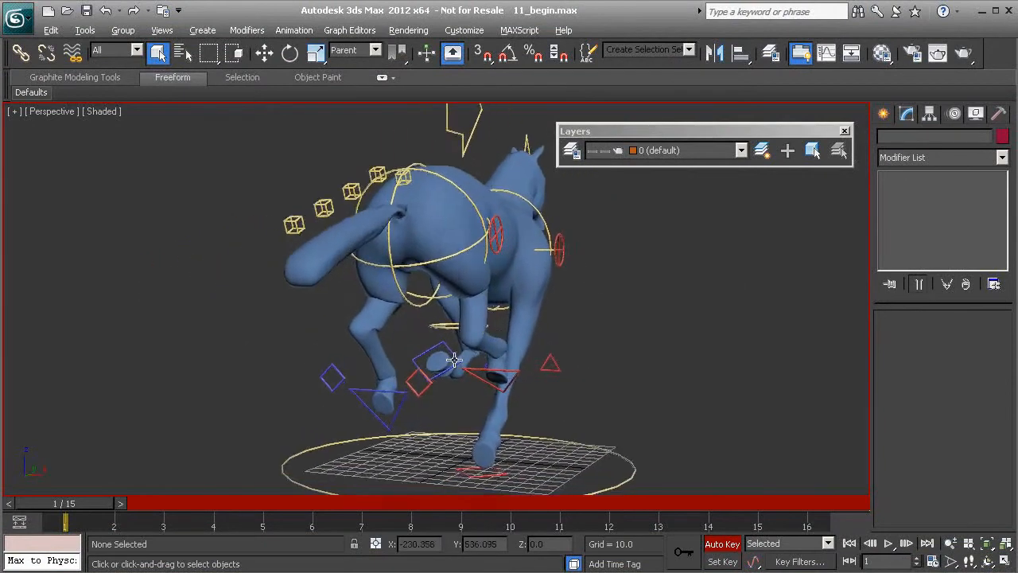
# Show the X Position curve of the right pelvic limb control in the Curve Editor at frame 3.
pyautogui.moveTo(121, 504); pyautogui.dragTo(317, 505)
pyautogui.keyDown('alt'); pyautogui.moveTo(414, 370); pyautogui.dragTo(414, 422, button='middle'); pyautogui.keyUp('alt')
pyautogui.moveTo(274, 506); pyautogui.dragTo(171, 506)
pyautogui.press('q')
pyautogui.keyDown('alt'); pyautogui.moveTo(398, 398); pyautogui.dragTo(507, 347, button='middle'); pyautogui.keyUp('alt')
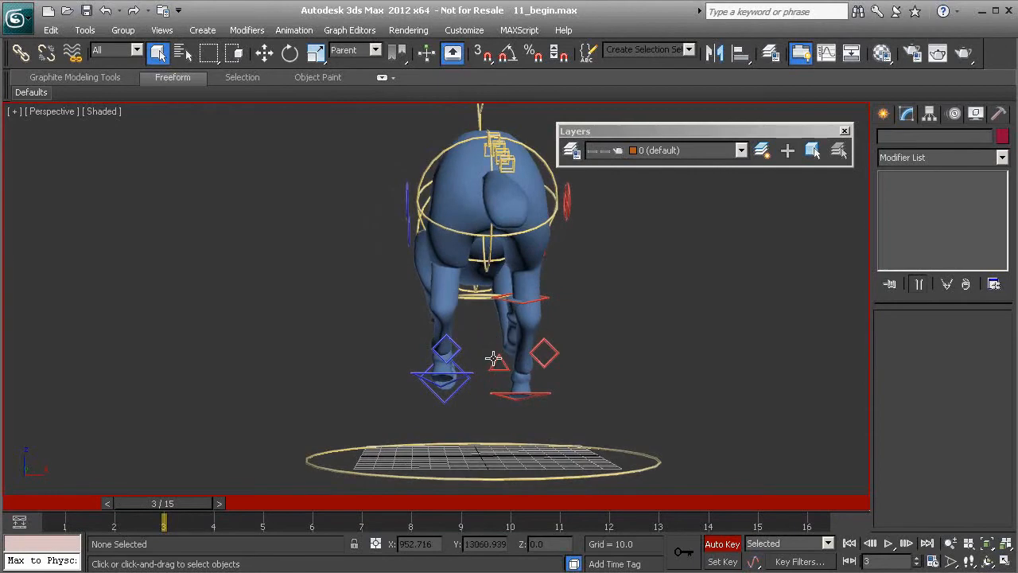
pyautogui.keyDown('alt'); pyautogui.moveTo(495, 362); pyautogui.dragTo(487, 367, button='middle'); pyautogui.keyUp('alt')
pyautogui.click(552, 395)
pyautogui.keyDown('alt'); pyautogui.moveTo(551, 395); pyautogui.dragTo(591, 306, button='middle'); pyautogui.keyUp('alt')
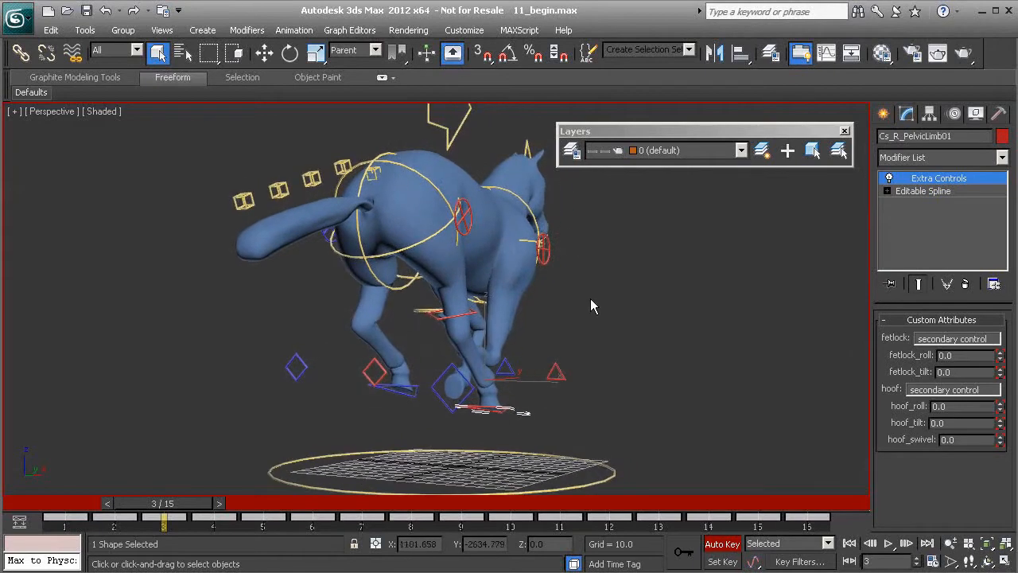
pyautogui.rightClick(623, 273)
pyautogui.click(668, 342)
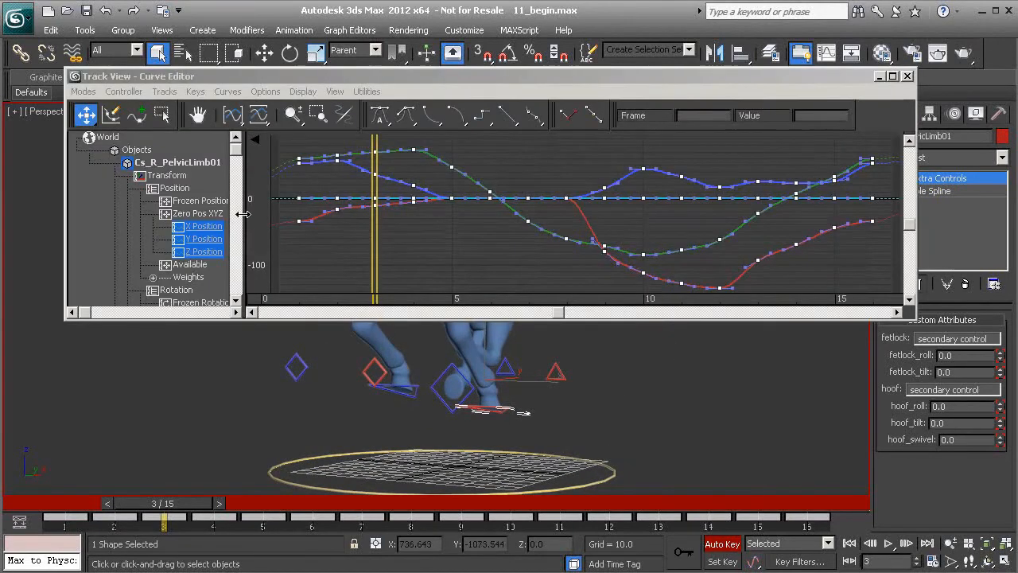
pyautogui.click(204, 227)
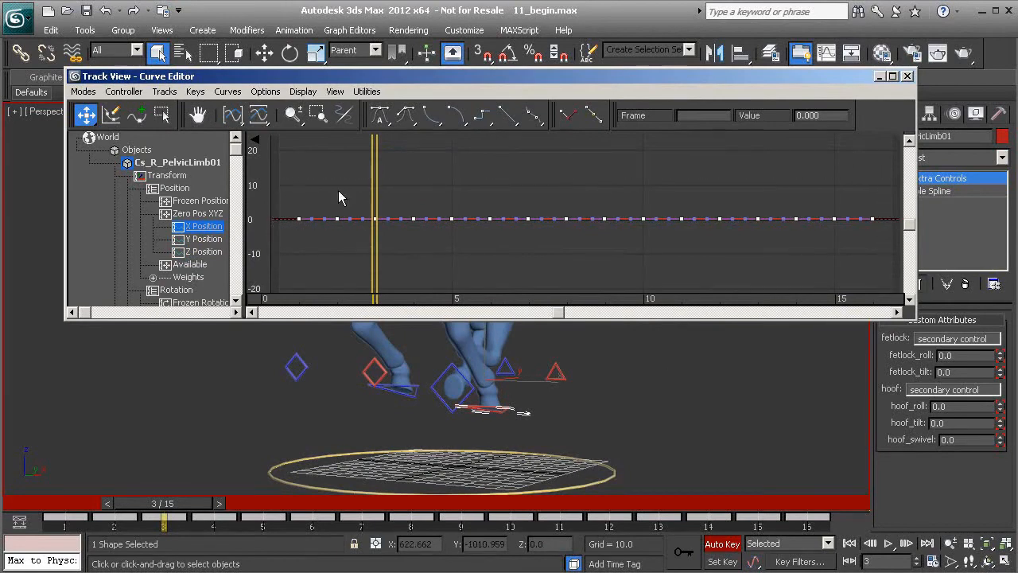
# Shift all X Position keys of the right pelvic limb control to about -16.
pyautogui.keyDown('alt'); pyautogui.moveTo(597, 381); pyautogui.dragTo(611, 377, button='middle'); pyautogui.keyUp('alt')
pyautogui.scroll(-2, 510, 212)
pyautogui.moveTo(494, 241); pyautogui.dragTo(498, 186, button='middle')
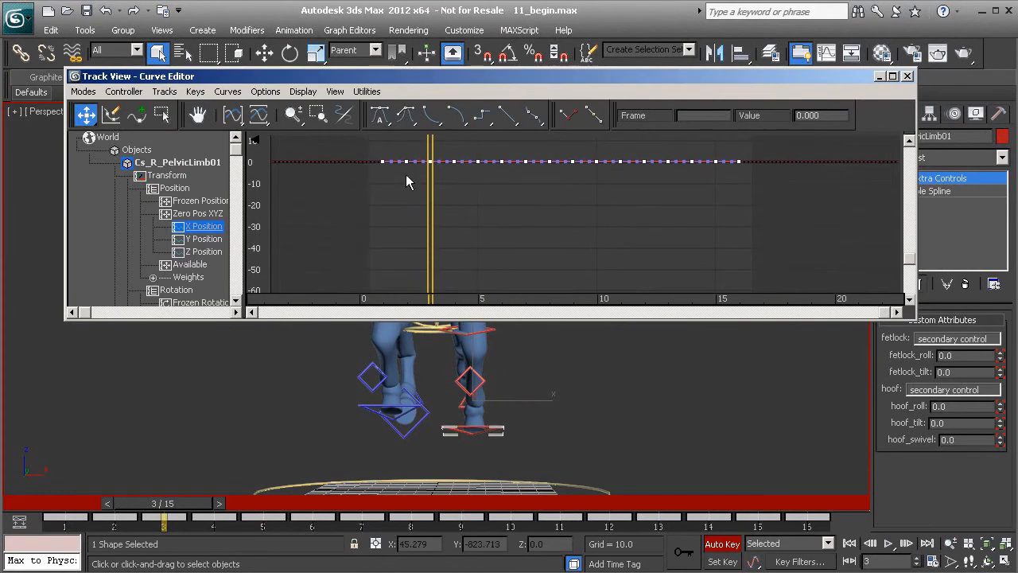
pyautogui.moveTo(382, 163); pyautogui.dragTo(380, 201)
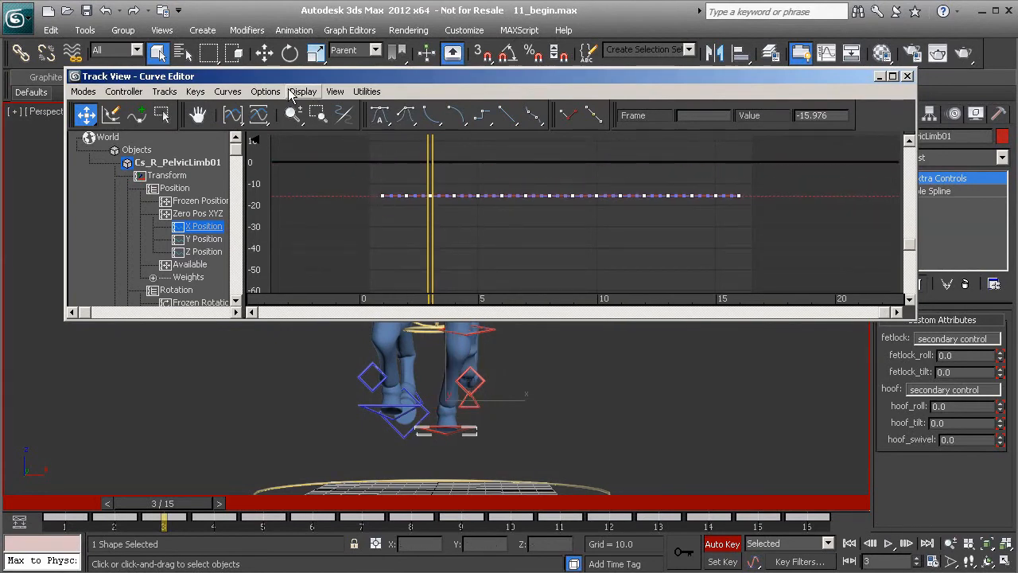
pyautogui.click(265, 92)
pyautogui.click(275, 106)
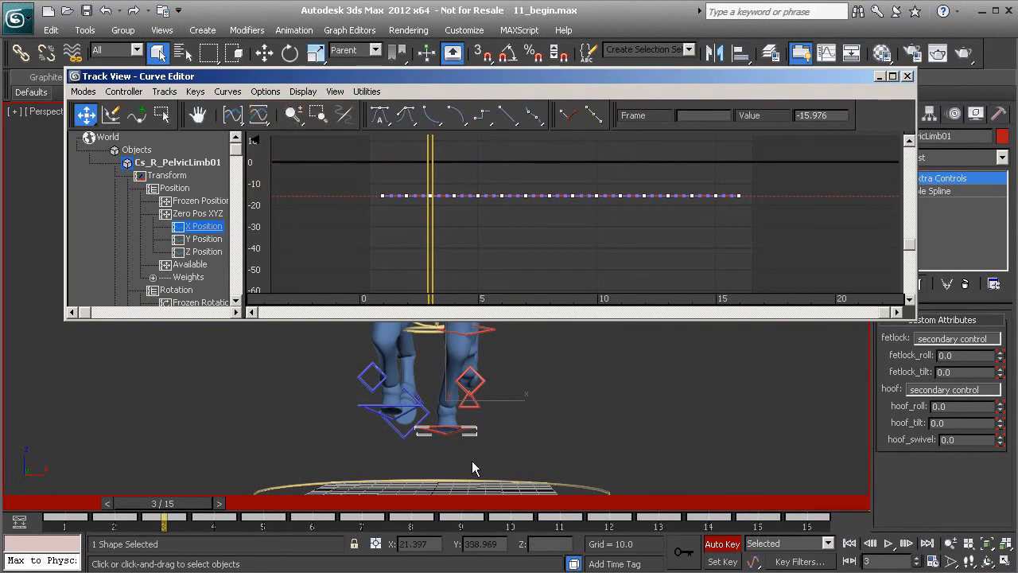
pyautogui.keyDown('alt'); pyautogui.moveTo(530, 405); pyautogui.dragTo(533, 404, button='middle'); pyautogui.keyUp('alt')
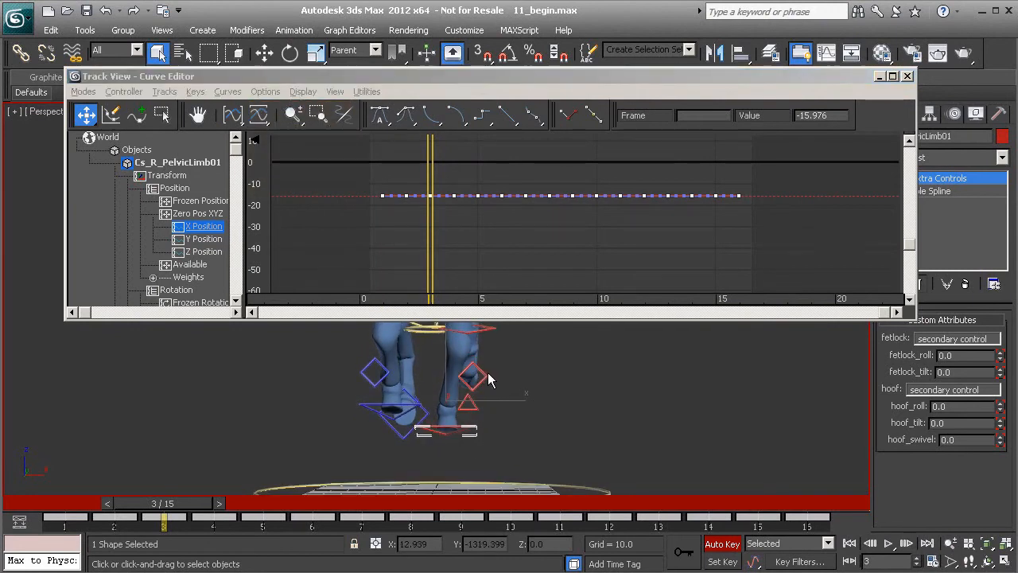
pyautogui.keyDown('alt'); pyautogui.moveTo(487, 379); pyautogui.dragTo(441, 388, button='middle'); pyautogui.keyUp('alt')
# Set all X Position keys of the right pelvic limb control to -14, judging the hind leg spacing at frame 2.
pyautogui.moveTo(161, 504); pyautogui.dragTo(114, 504)
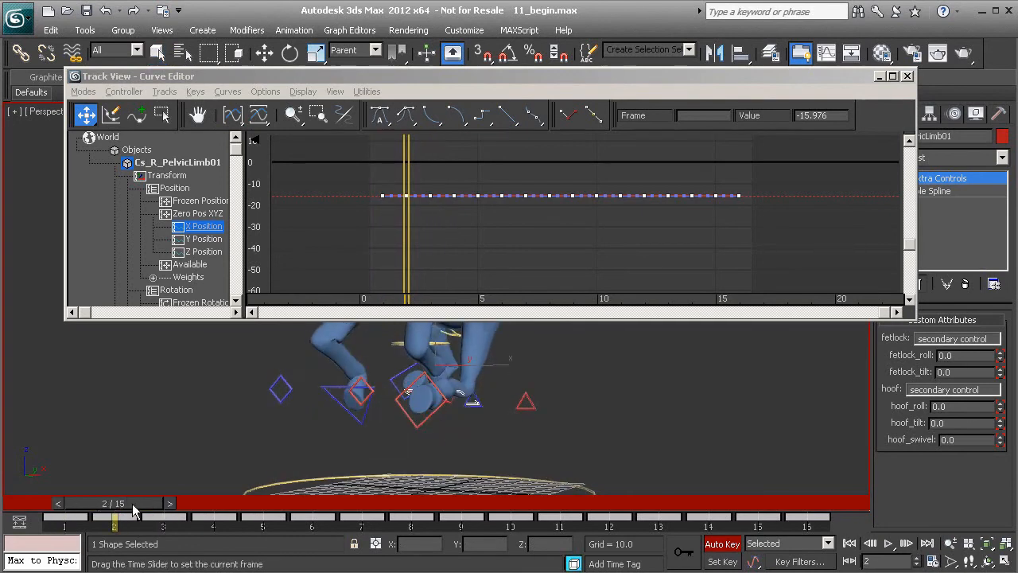
pyautogui.keyDown('alt'); pyautogui.moveTo(418, 431); pyautogui.dragTo(441, 398, button='middle'); pyautogui.keyUp('alt')
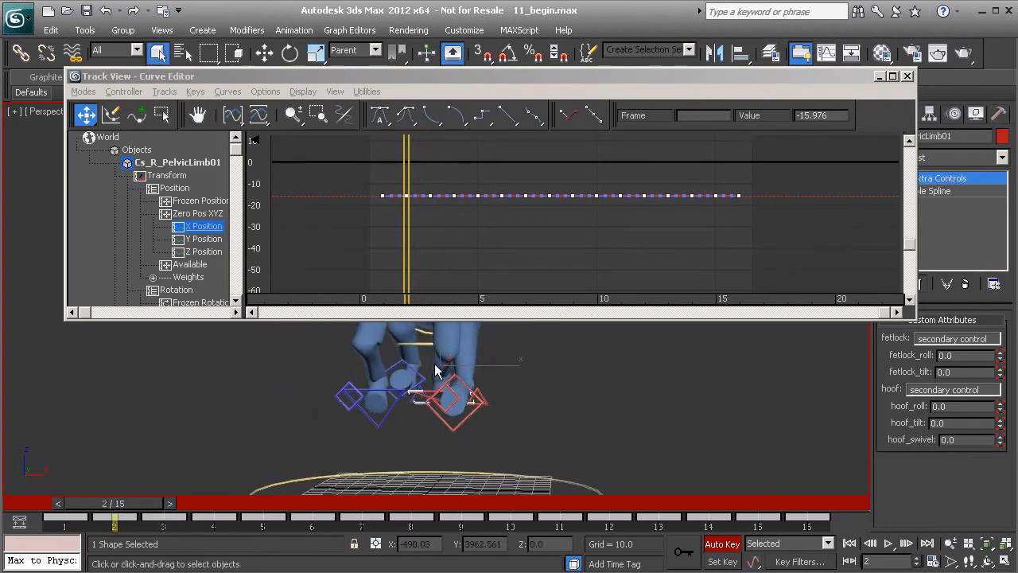
pyautogui.moveTo(383, 196); pyautogui.dragTo(384, 198)
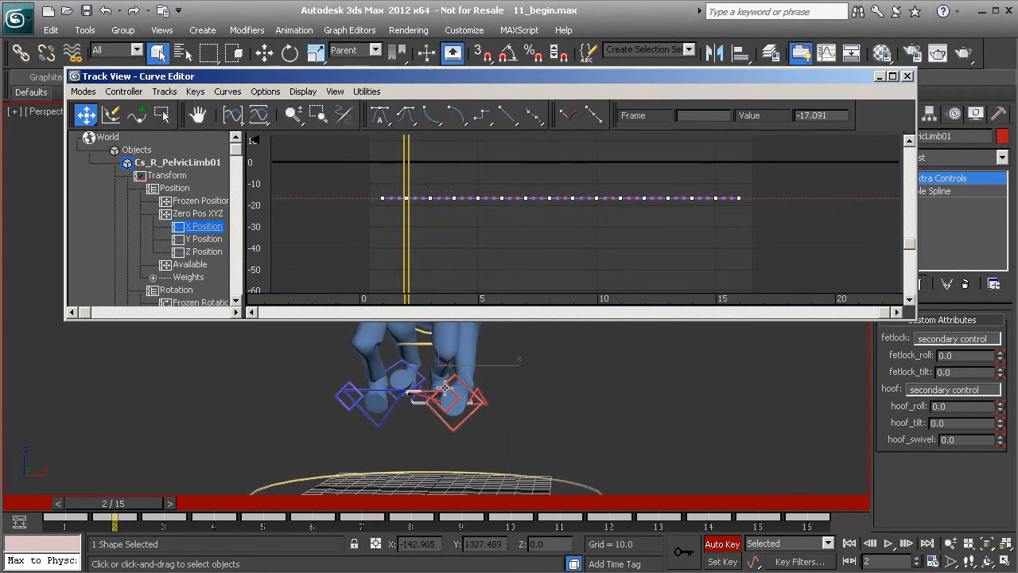
pyautogui.moveTo(474, 416)
pyautogui.keyDown('alt'); pyautogui.mouseDown(button='middle')
pyautogui.moveTo(428, 405)
pyautogui.moveTo(473, 404)
pyautogui.mouseUp(button='middle'); pyautogui.keyUp('alt')
pyautogui.moveTo(437, 267); pyautogui.dragTo(399, 268, button='middle')
pyautogui.keyDown('alt'); pyautogui.moveTo(446, 406); pyautogui.dragTo(452, 410, button='middle'); pyautogui.keyUp('alt')
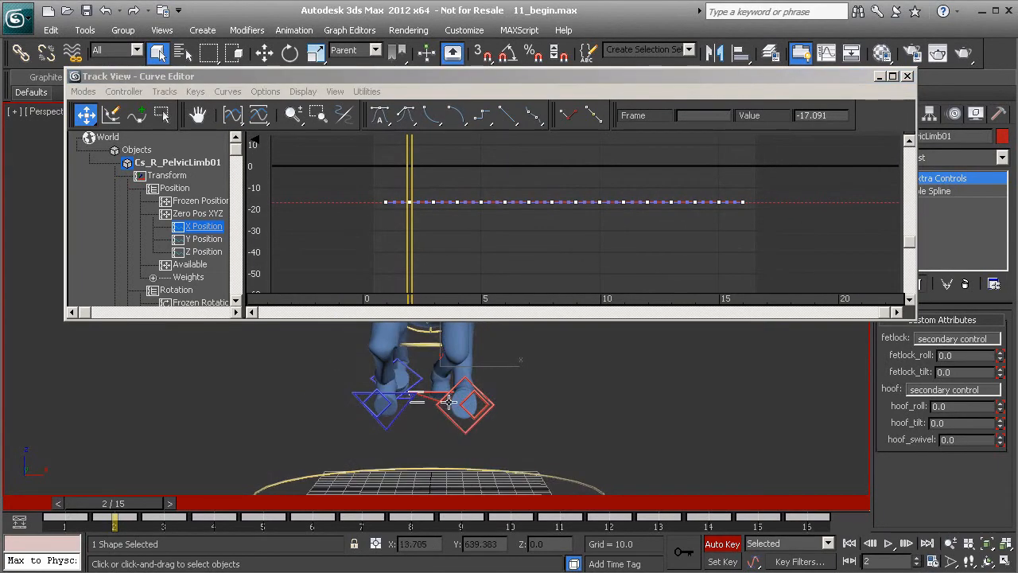
pyautogui.moveTo(387, 203); pyautogui.dragTo(388, 196)
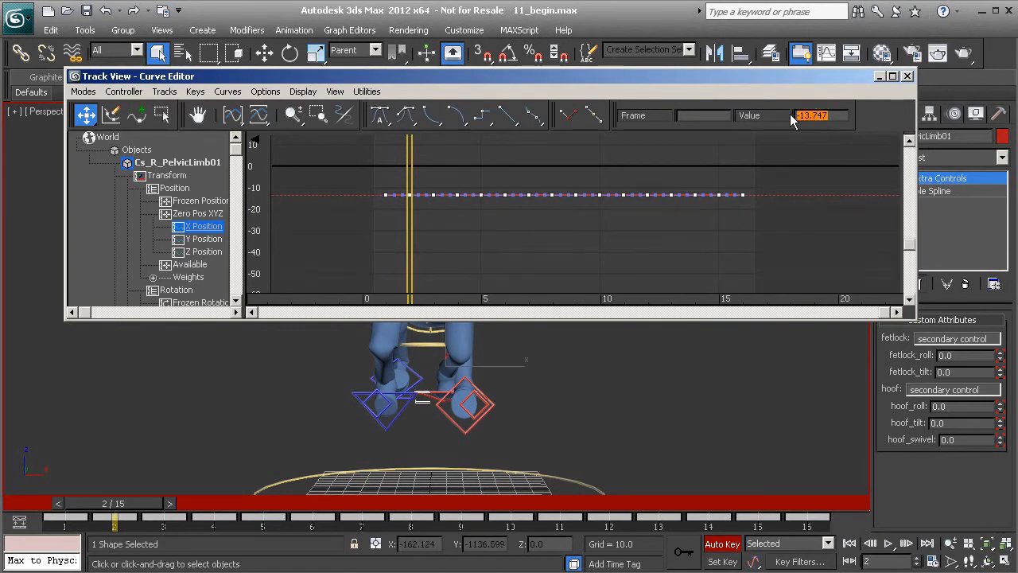
pyautogui.write('-14')
pyautogui.press('Return')
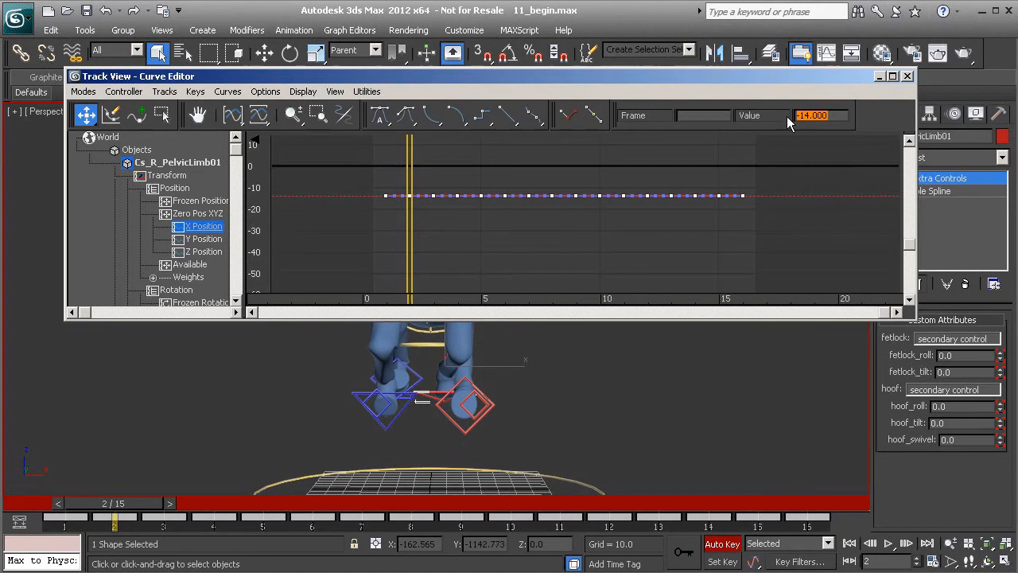
# Set all X Position keys of the right knee control to -13, checking the leg at frames 10 and 2.
pyautogui.keyDown('alt'); pyautogui.moveTo(541, 410); pyautogui.dragTo(412, 425, button='middle'); pyautogui.keyUp('alt')
pyautogui.click(402, 454)
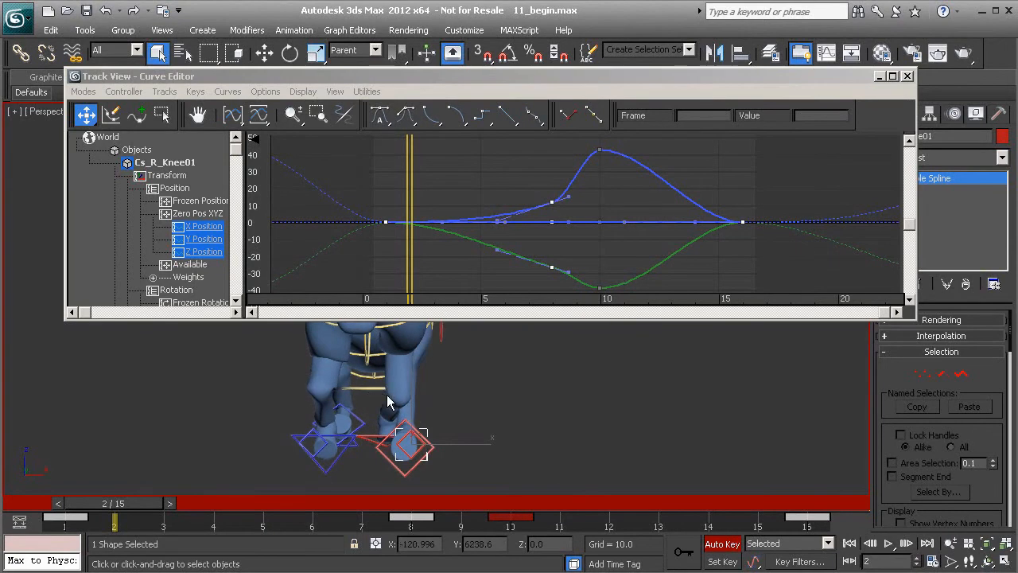
pyautogui.moveTo(132, 510); pyautogui.dragTo(510, 509)
pyautogui.press('q')
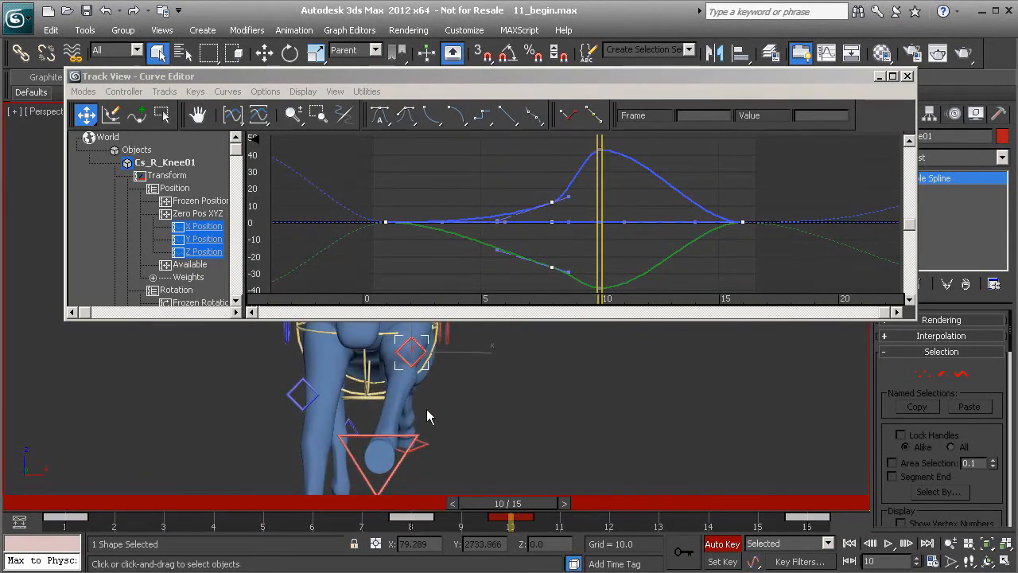
pyautogui.moveTo(529, 504); pyautogui.dragTo(140, 505)
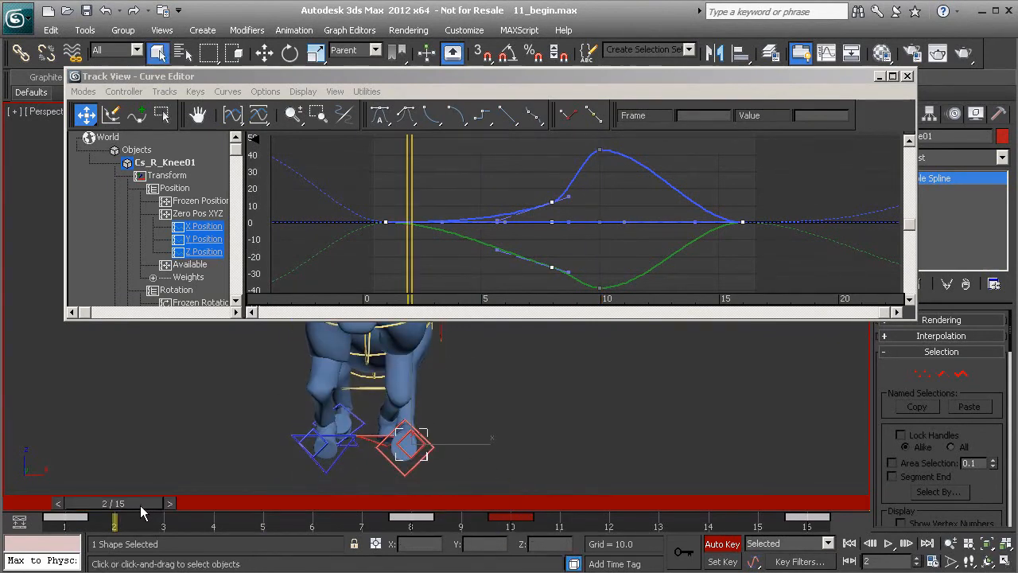
pyautogui.click(201, 227)
pyautogui.moveTo(338, 174); pyautogui.dragTo(630, 263)
pyautogui.moveTo(371, 214); pyautogui.dragTo(368, 257)
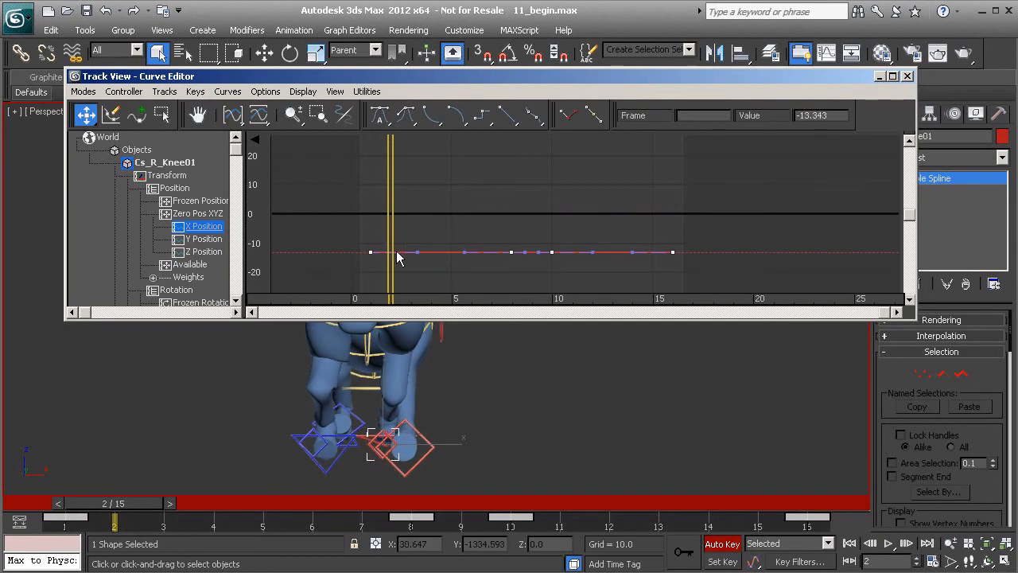
pyautogui.write('-13')
pyautogui.press('Return')
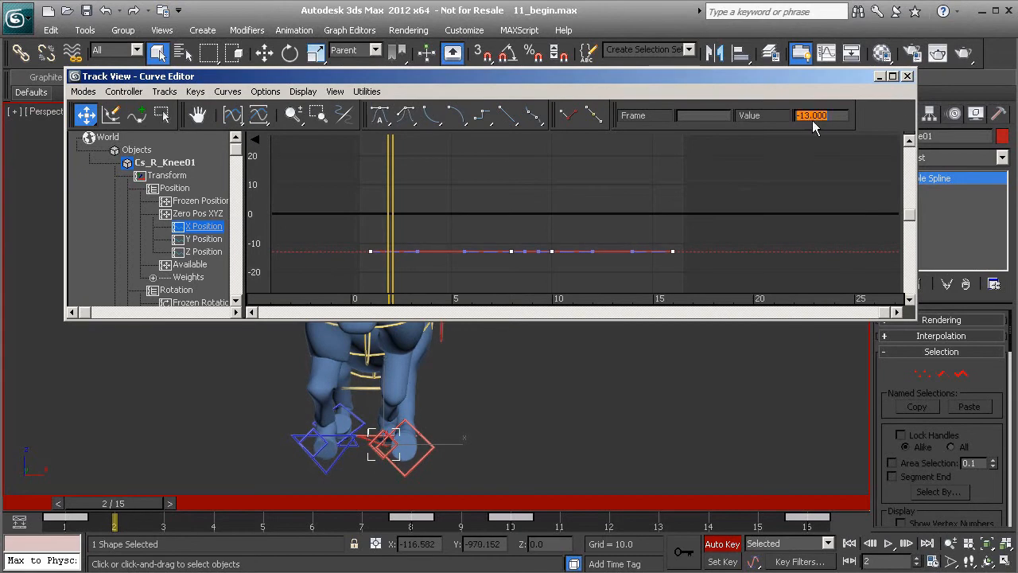
# Set all X Position keys of the left pelvic limb control to 14.
pyautogui.click(320, 472)
pyautogui.keyDown('alt'); pyautogui.moveTo(321, 472); pyautogui.dragTo(472, 413, button='middle'); pyautogui.keyUp('alt')
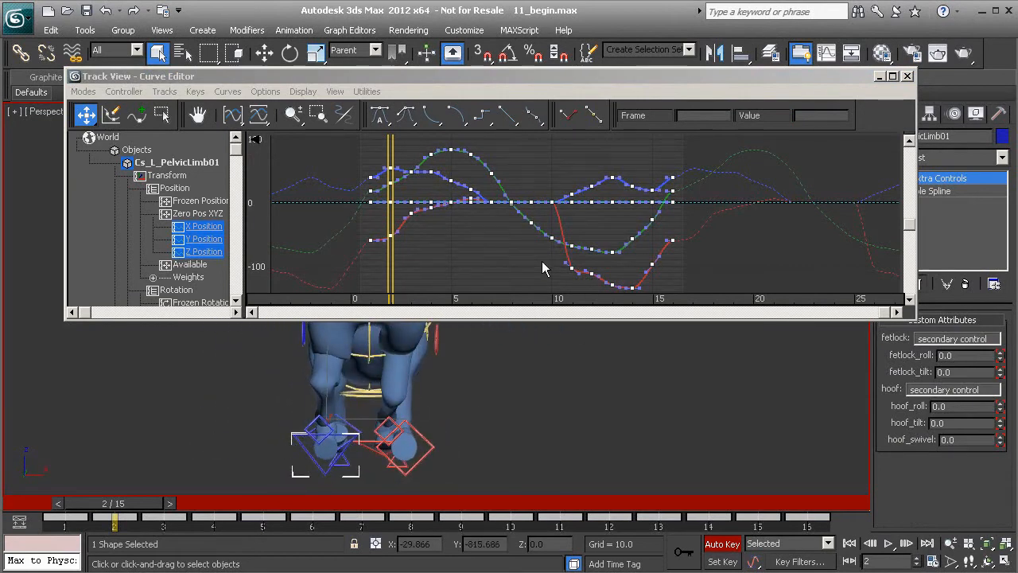
pyautogui.click(208, 231)
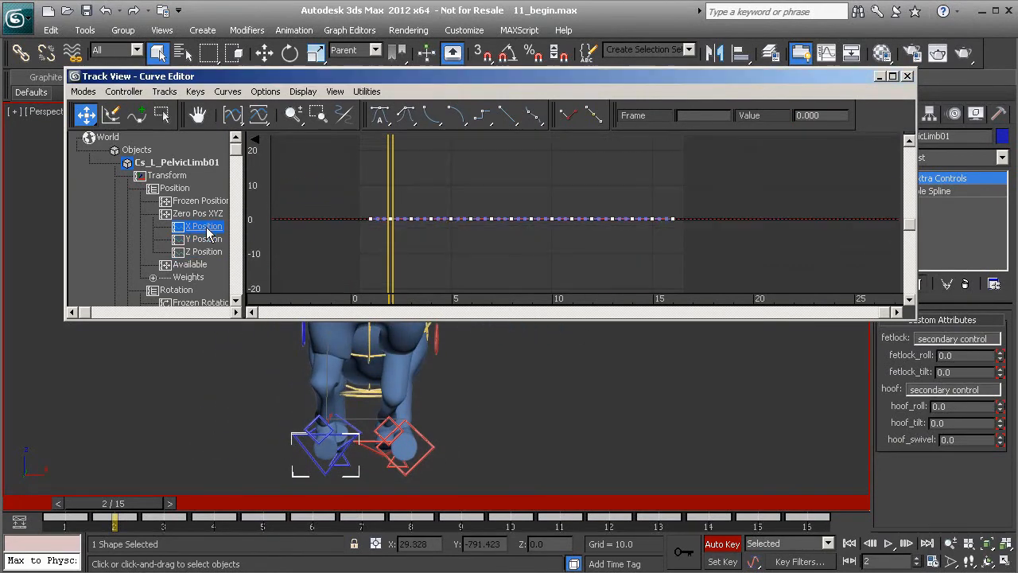
pyautogui.moveTo(711, 281); pyautogui.dragTo(718, 279)
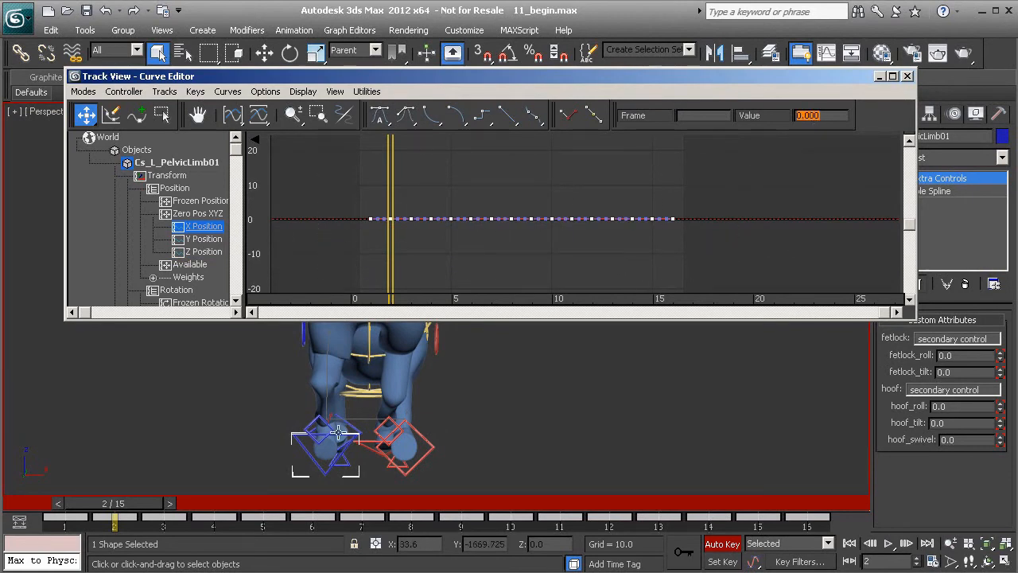
pyautogui.write('14')
pyautogui.press('Return')
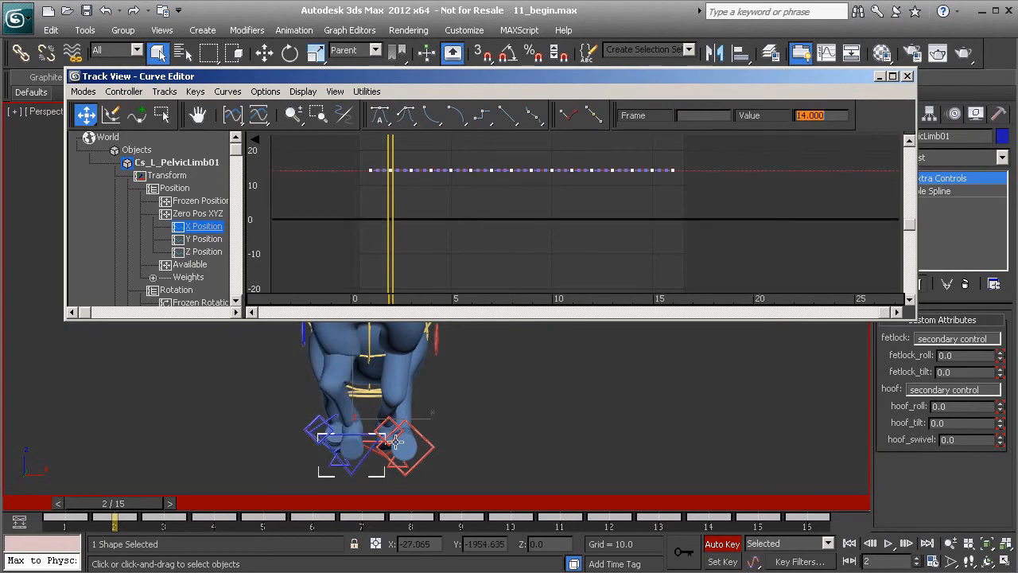
# Set all X Position keys of the left knee control to 13.
pyautogui.click(318, 418)
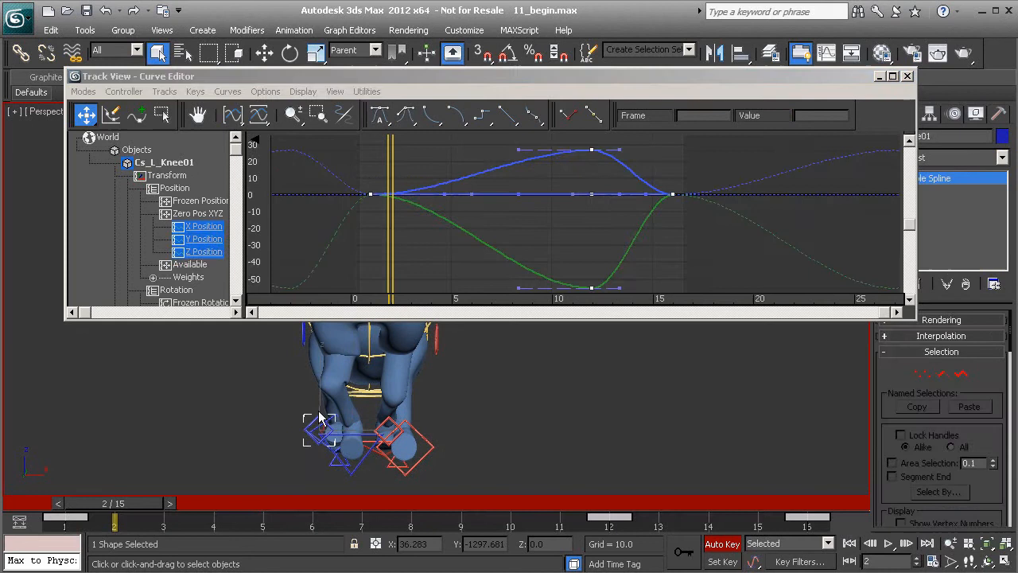
pyautogui.click(191, 228)
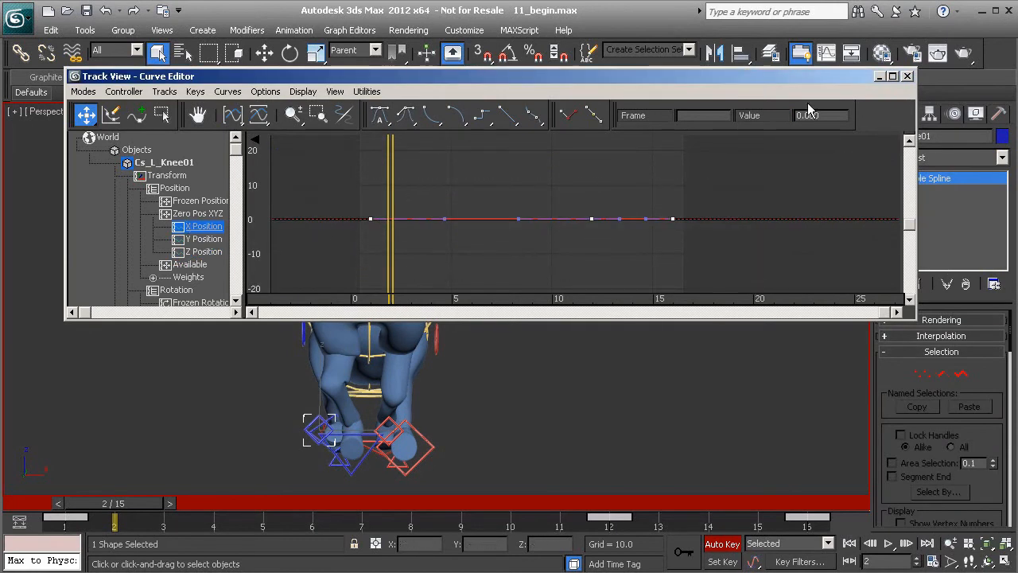
pyautogui.write('13')
pyautogui.press('Return')
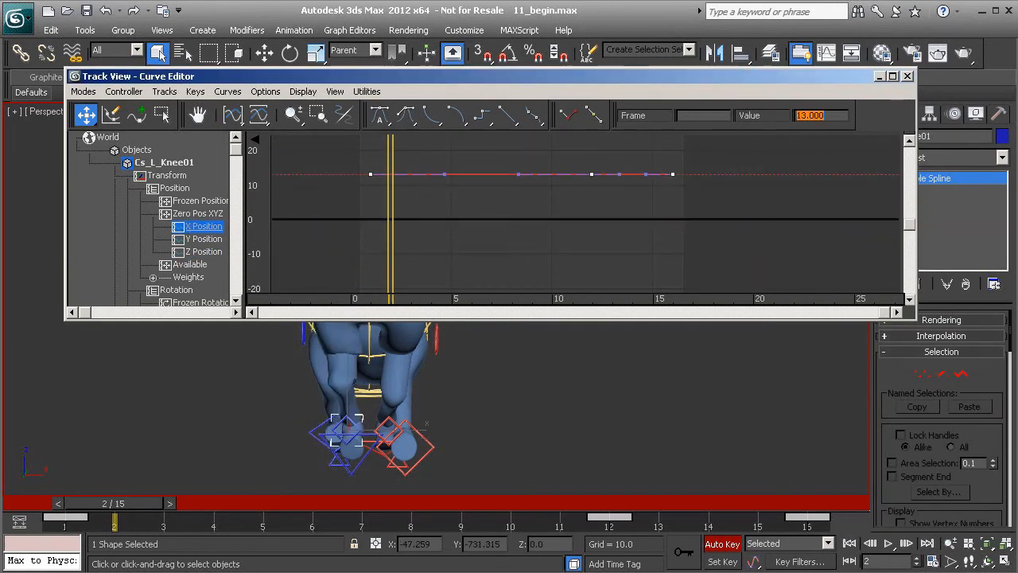
# Examine the hind leg poses from the side between frames 6 and 10, making the Curve Editor window shorter.
pyautogui.moveTo(114, 504); pyautogui.dragTo(504, 528)
pyautogui.keyDown('alt'); pyautogui.moveTo(509, 404); pyautogui.dragTo(412, 424, button='middle'); pyautogui.keyUp('alt')
pyautogui.keyDown('alt'); pyautogui.moveTo(477, 401); pyautogui.dragTo(348, 422, button='middle'); pyautogui.keyUp('alt')
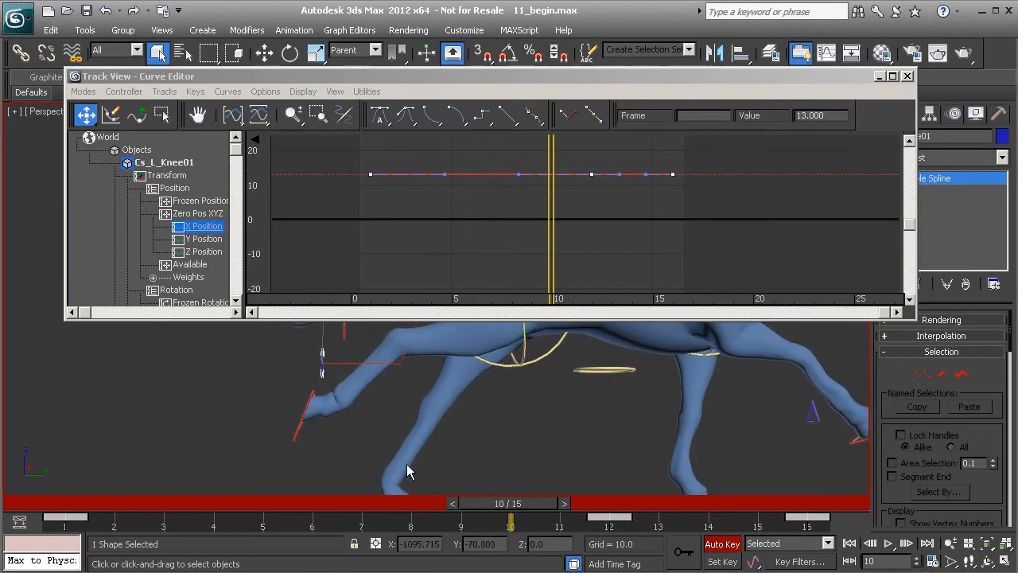
pyautogui.moveTo(533, 504); pyautogui.dragTo(411, 503)
pyautogui.moveTo(588, 318); pyautogui.dragTo(577, 257)
pyautogui.keyDown('alt'); pyautogui.moveTo(397, 401); pyautogui.dragTo(407, 460, button='middle'); pyautogui.keyUp('alt')
pyautogui.moveTo(427, 510); pyautogui.dragTo(311, 503)
pyautogui.keyDown('alt'); pyautogui.moveTo(406, 435); pyautogui.dragTo(338, 398, button='middle'); pyautogui.keyUp('alt')
pyautogui.moveTo(332, 509); pyautogui.dragTo(432, 507)
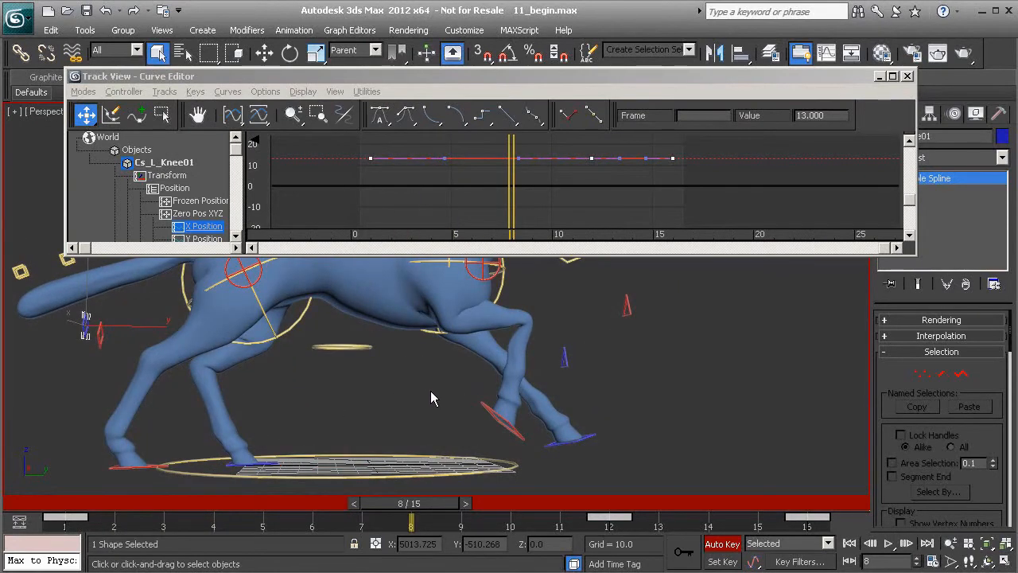
pyautogui.keyDown('alt'); pyautogui.moveTo(430, 398); pyautogui.dragTo(491, 406, button='middle'); pyautogui.keyUp('alt')
pyautogui.moveTo(410, 503); pyautogui.dragTo(460, 492)
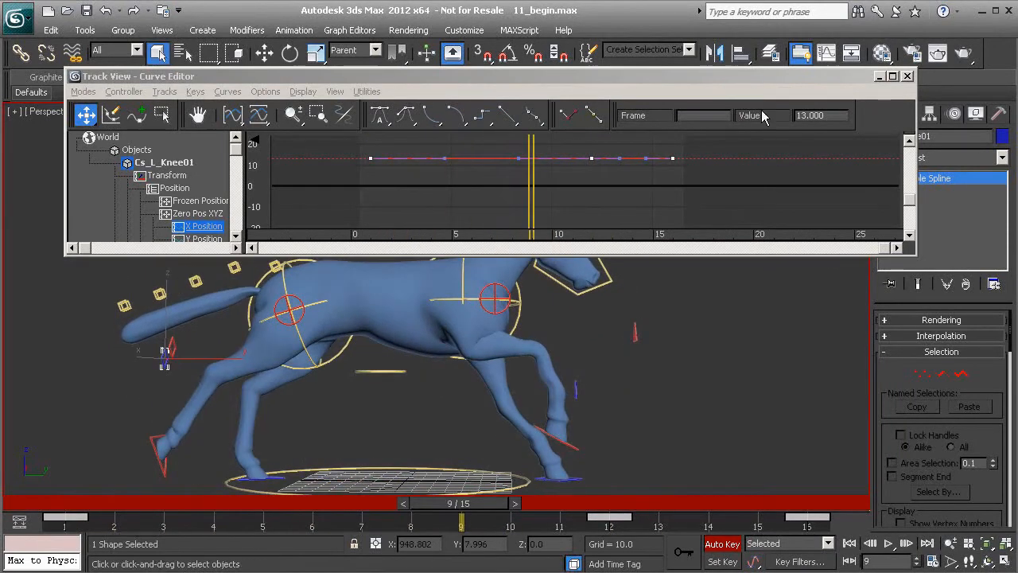
# Display the motion parameters of the left knee control, moving the Curve Editor aside and back.
pyautogui.moveTo(716, 74); pyautogui.dragTo(604, 57)
pyautogui.click(956, 115)
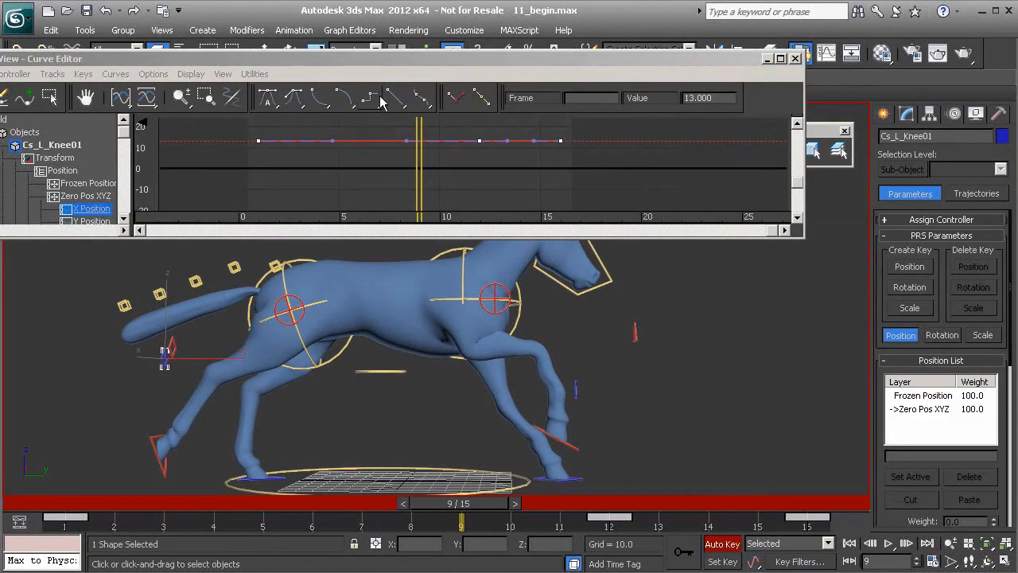
pyautogui.moveTo(360, 59); pyautogui.dragTo(472, 74)
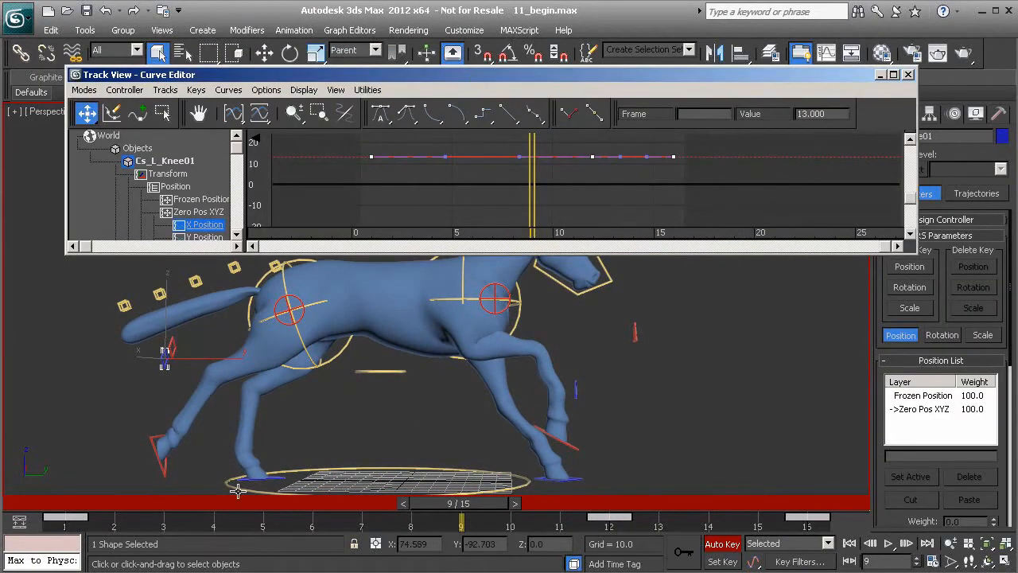
# Examine the hind leg poses from behind and from the side between frames 6 and 9.
pyautogui.moveTo(456, 517); pyautogui.dragTo(431, 517)
pyautogui.moveTo(286, 359)
pyautogui.keyDown('alt'); pyautogui.mouseDown(button='middle')
pyautogui.moveTo(313, 392)
pyautogui.moveTo(357, 317)
pyautogui.mouseUp(button='middle'); pyautogui.keyUp('alt')
pyautogui.moveTo(427, 508); pyautogui.dragTo(280, 508)
pyautogui.moveTo(327, 424); pyautogui.dragTo(460, 409, button='middle')
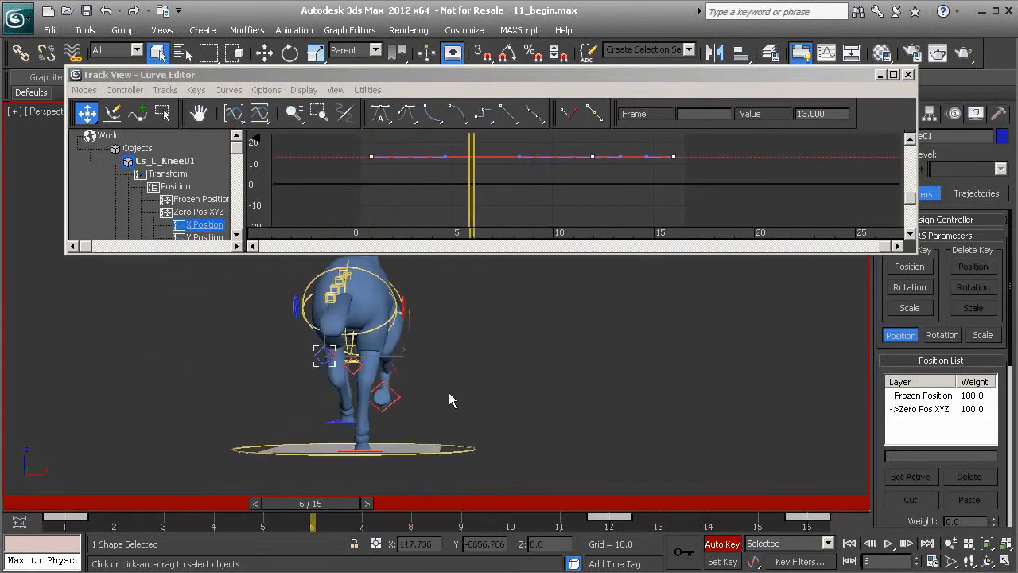
pyautogui.keyDown('alt'); pyautogui.moveTo(383, 431); pyautogui.dragTo(334, 452, button='middle'); pyautogui.keyUp('alt')
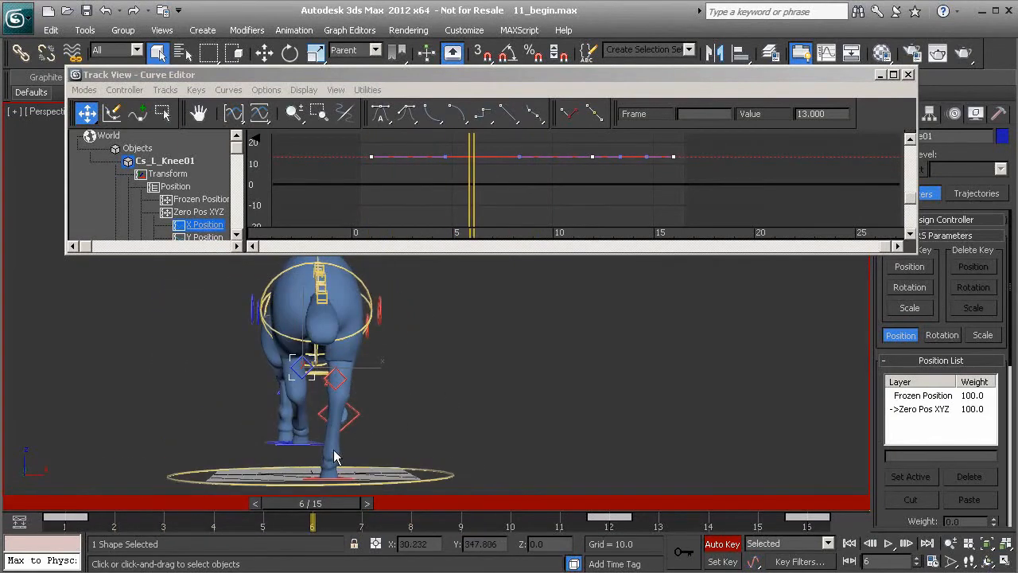
pyautogui.moveTo(344, 506); pyautogui.dragTo(477, 523)
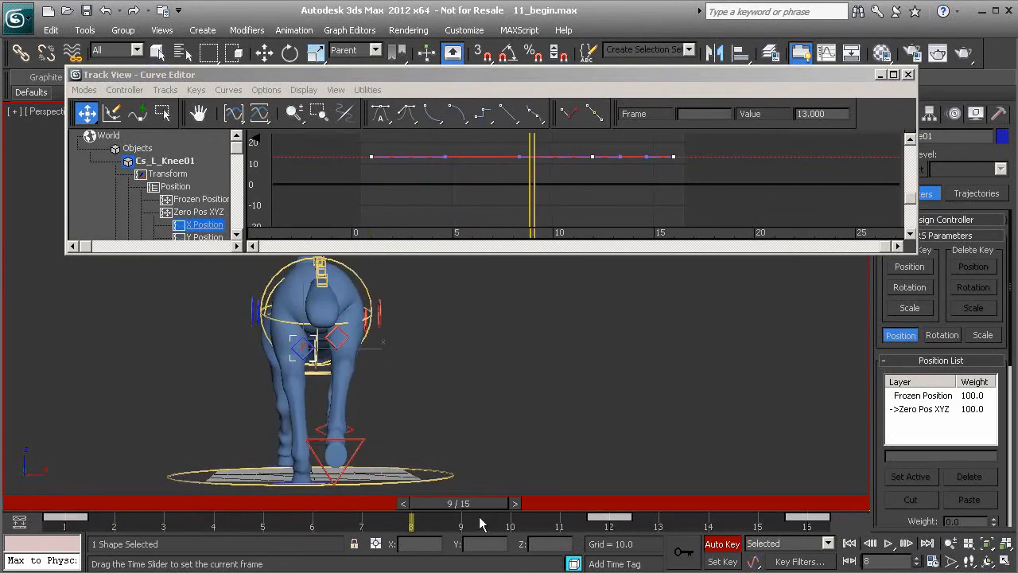
pyautogui.keyDown('alt'); pyautogui.moveTo(408, 426); pyautogui.dragTo(370, 448, button='middle'); pyautogui.keyUp('alt')
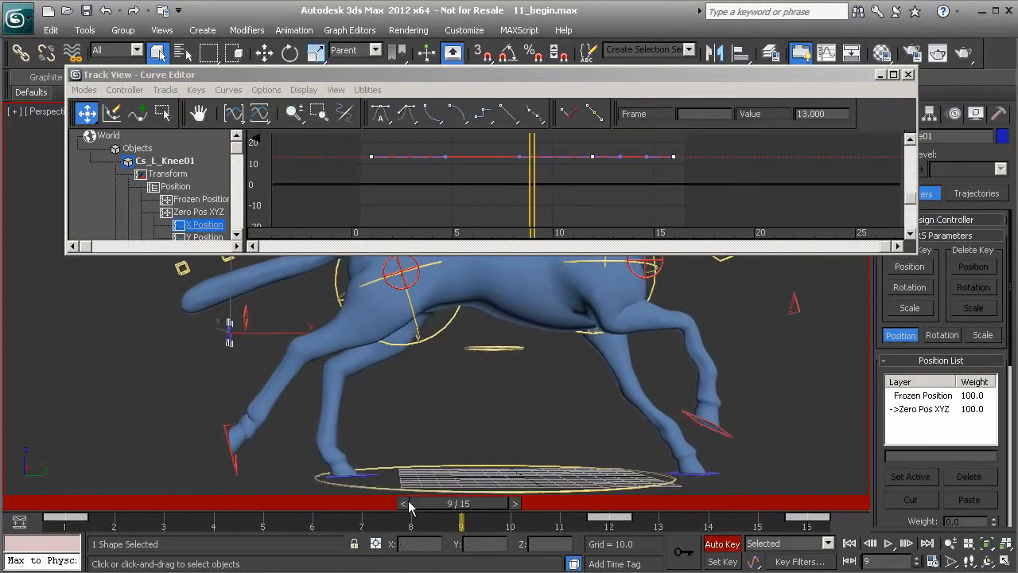
pyautogui.moveTo(459, 504)
pyautogui.mouseDown()
pyautogui.moveTo(113, 506)
pyautogui.moveTo(476, 511)
pyautogui.mouseUp()
pyautogui.keyDown('alt'); pyautogui.moveTo(495, 379); pyautogui.dragTo(421, 339, button='middle'); pyautogui.keyUp('alt')
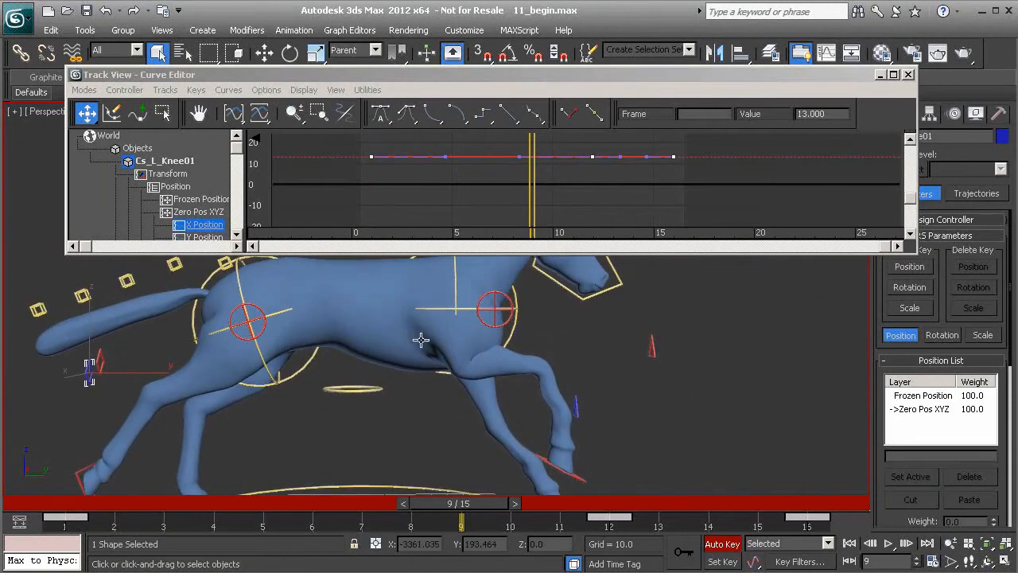
# Delete all X Position keys of the right scapula control between its first and last keys.
pyautogui.click(506, 324)
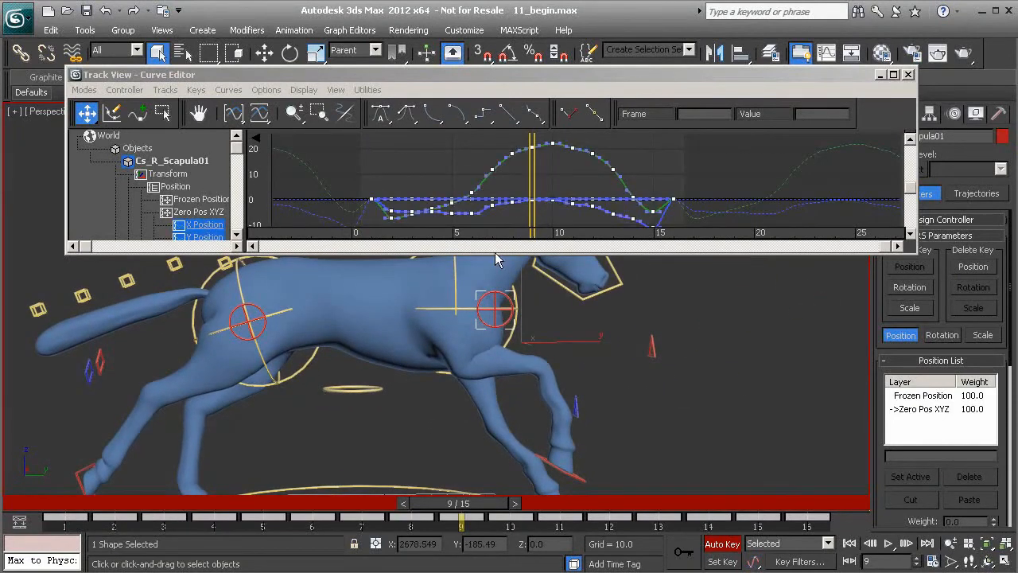
pyautogui.moveTo(509, 191); pyautogui.dragTo(463, 171, button='middle')
pyautogui.scroll(-1, 195, 213)
pyautogui.click(195, 214)
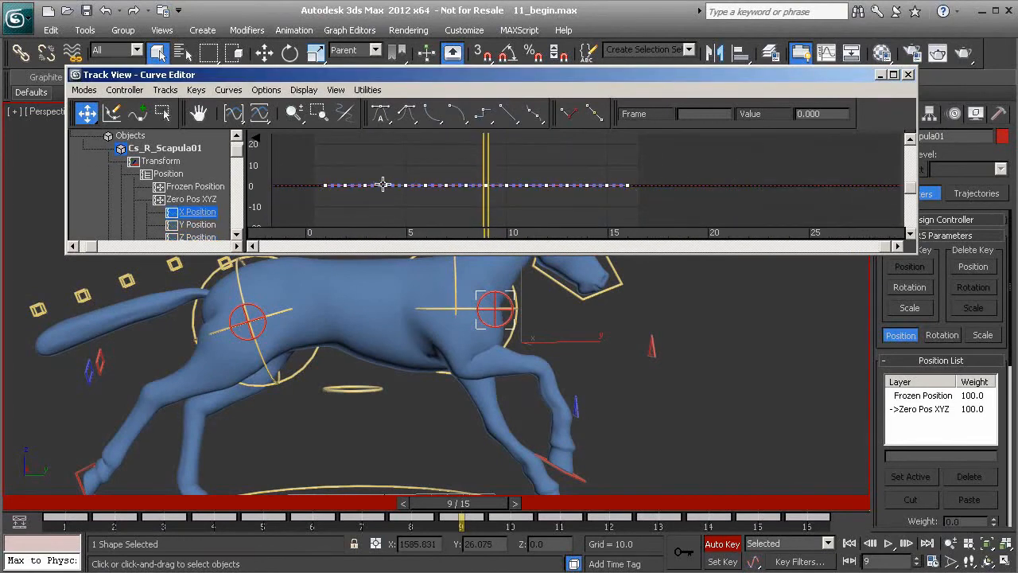
pyautogui.moveTo(334, 163); pyautogui.dragTo(614, 209)
pyautogui.press('Delete')
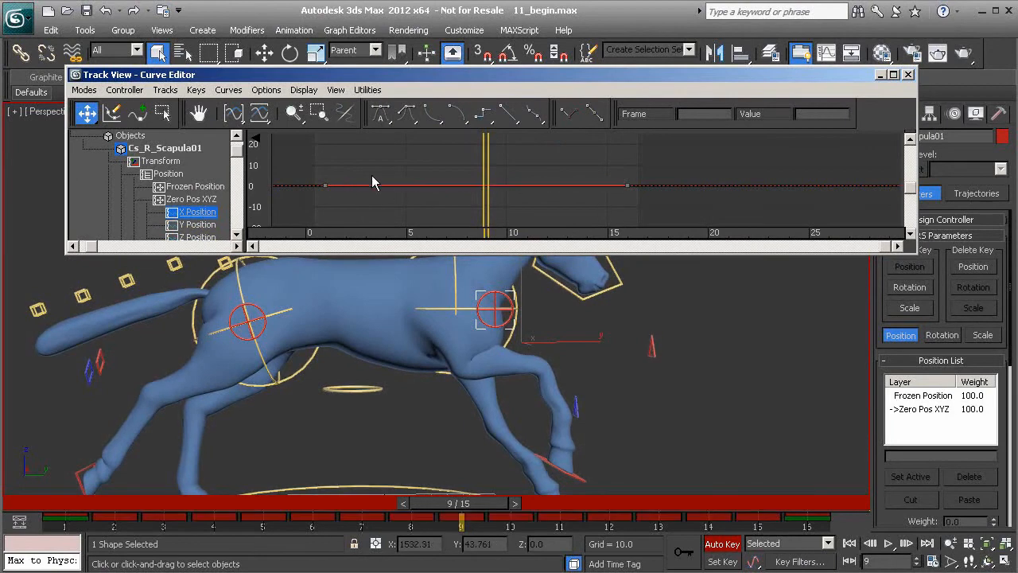
# Delete the right scapula control's Y Position keys at frames 3 to 6.
pyautogui.moveTo(449, 503); pyautogui.dragTo(521, 486)
pyautogui.click(196, 224)
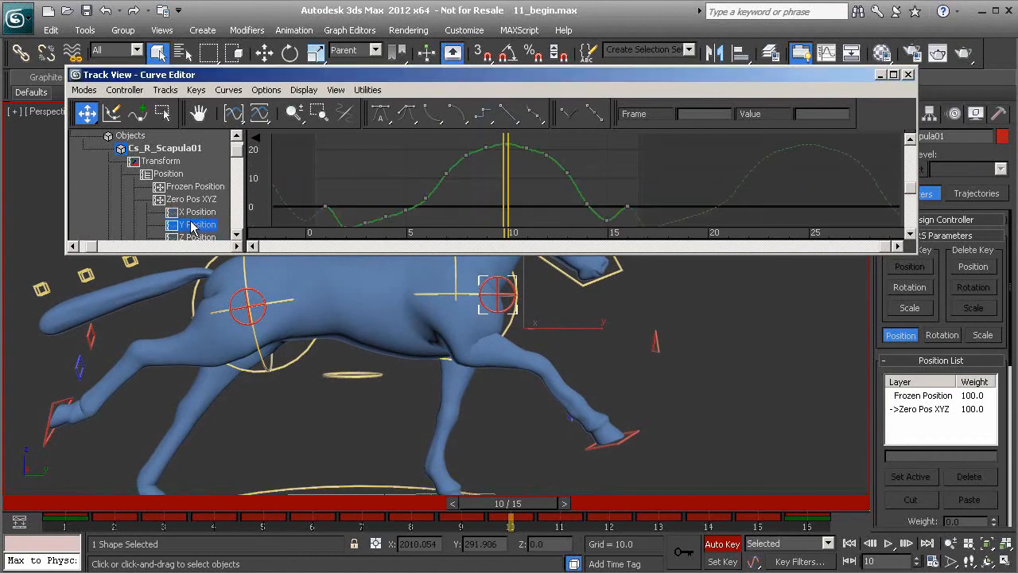
pyautogui.moveTo(407, 179); pyautogui.dragTo(428, 215, button='middle')
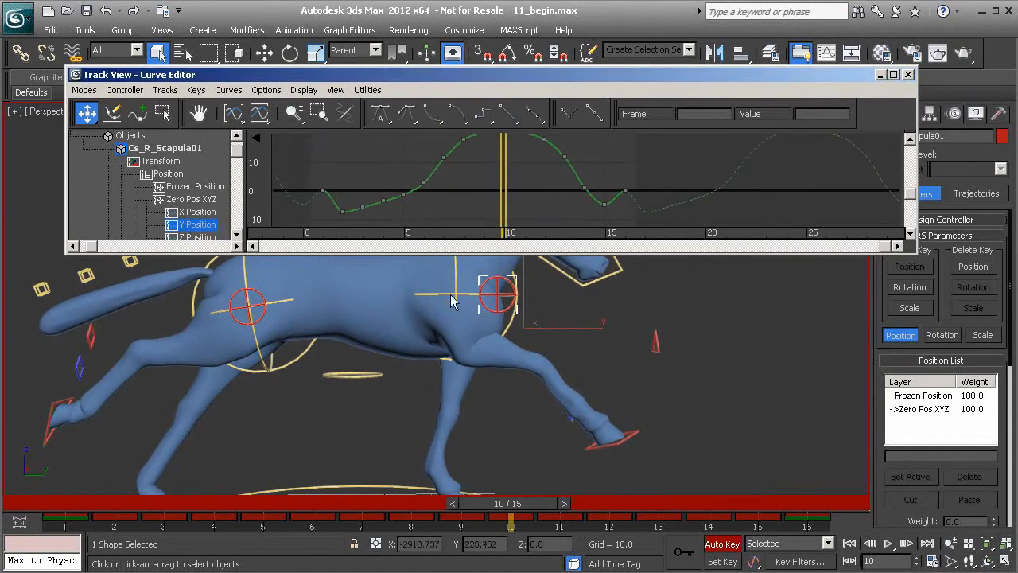
pyautogui.moveTo(525, 503)
pyautogui.mouseDown()
pyautogui.moveTo(79, 501)
pyautogui.moveTo(229, 486)
pyautogui.mouseUp()
pyautogui.press('q')
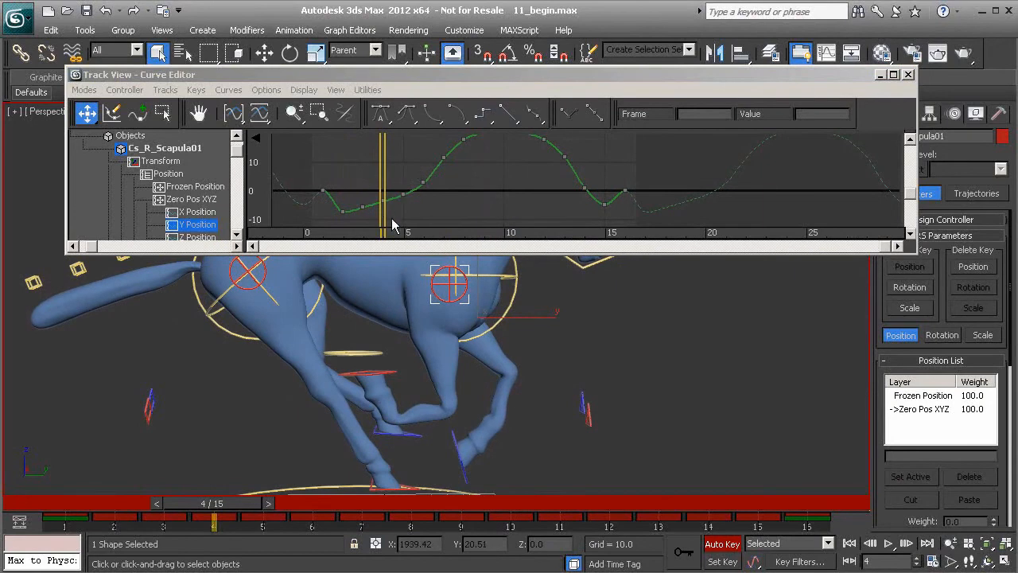
pyautogui.scroll(2, 392, 225)
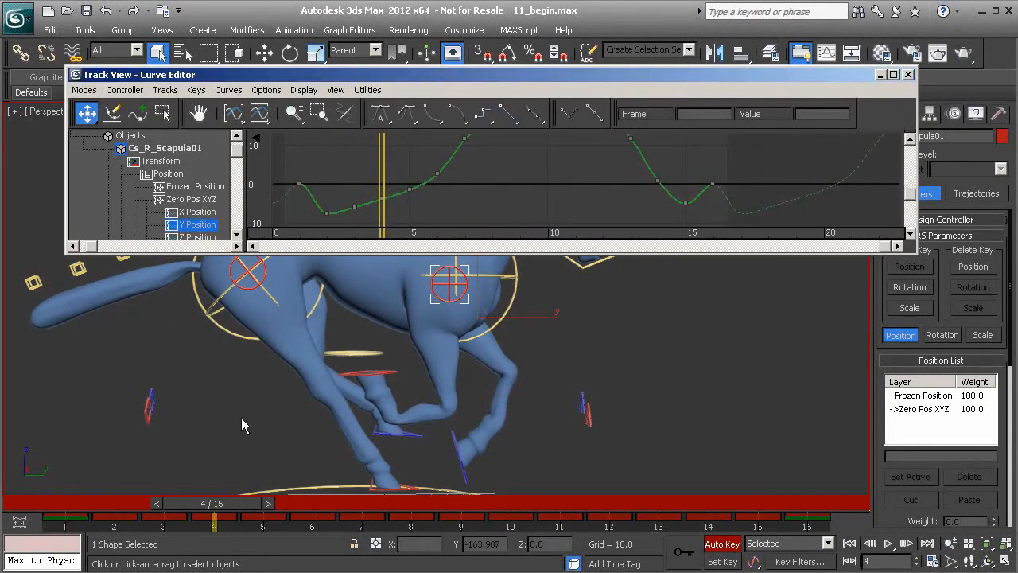
pyautogui.click(355, 207)
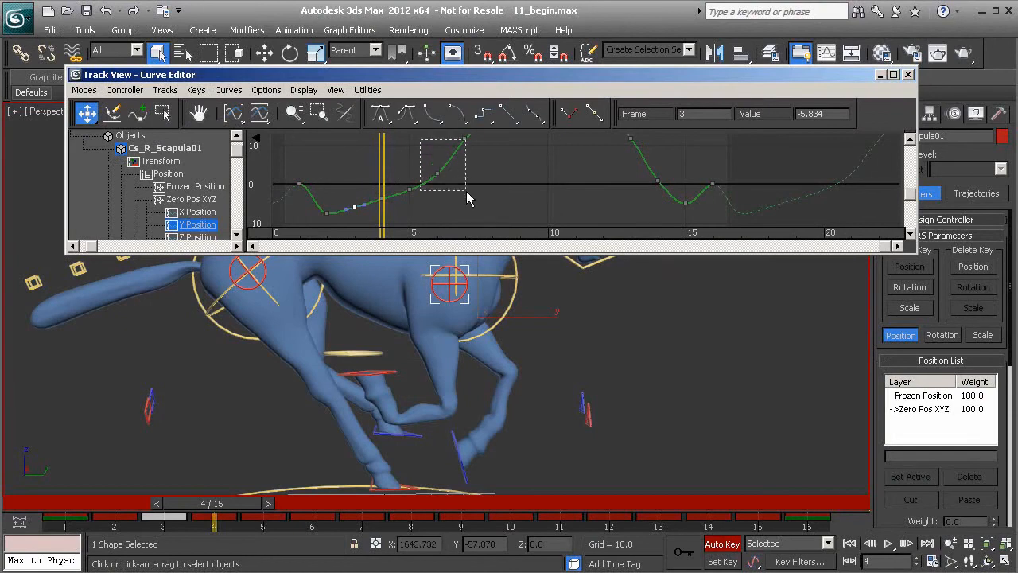
pyautogui.moveTo(467, 192); pyautogui.dragTo(467, 193)
pyautogui.click(436, 173)
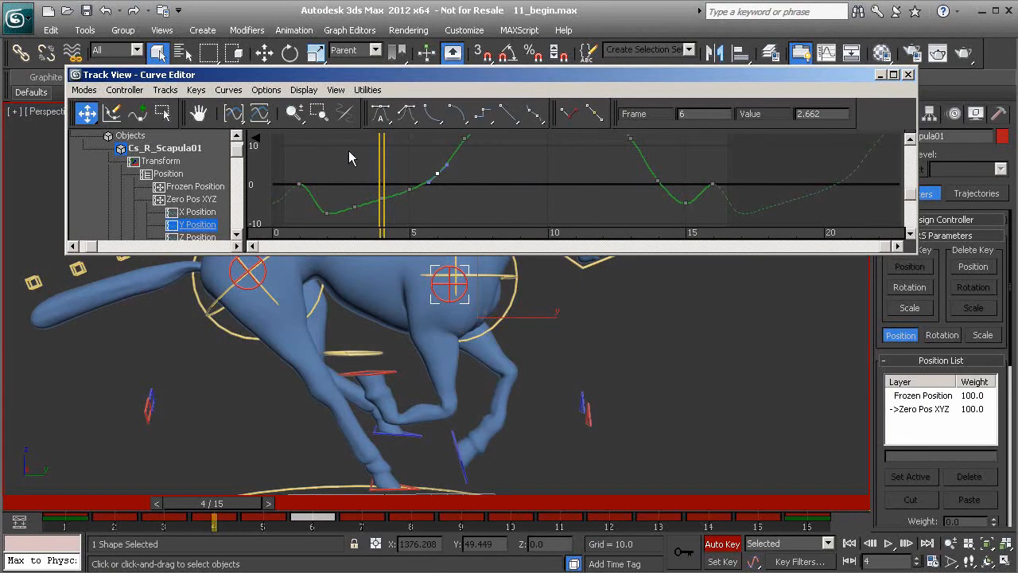
pyautogui.moveTo(455, 229); pyautogui.dragTo(458, 228)
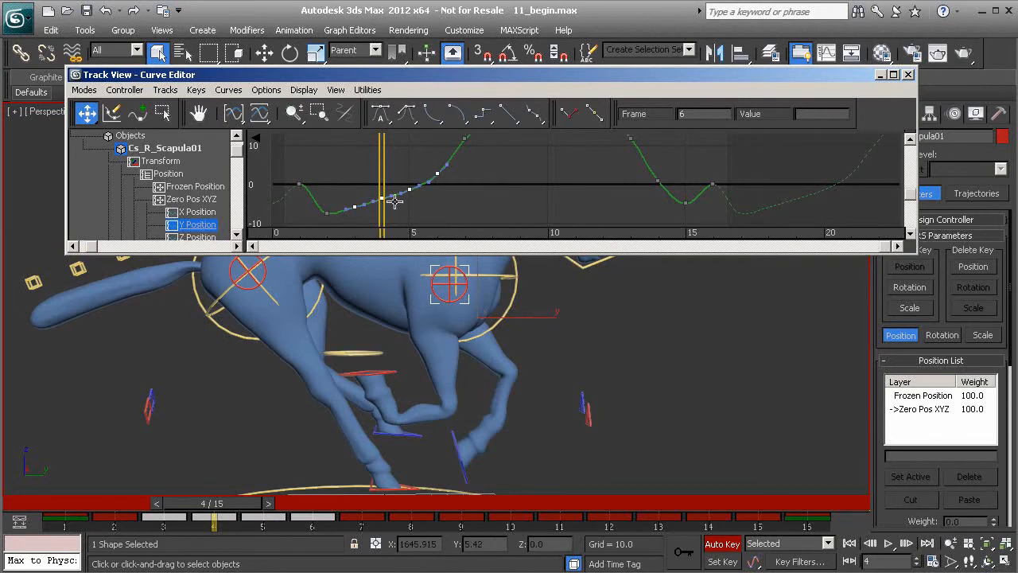
pyautogui.press('Delete')
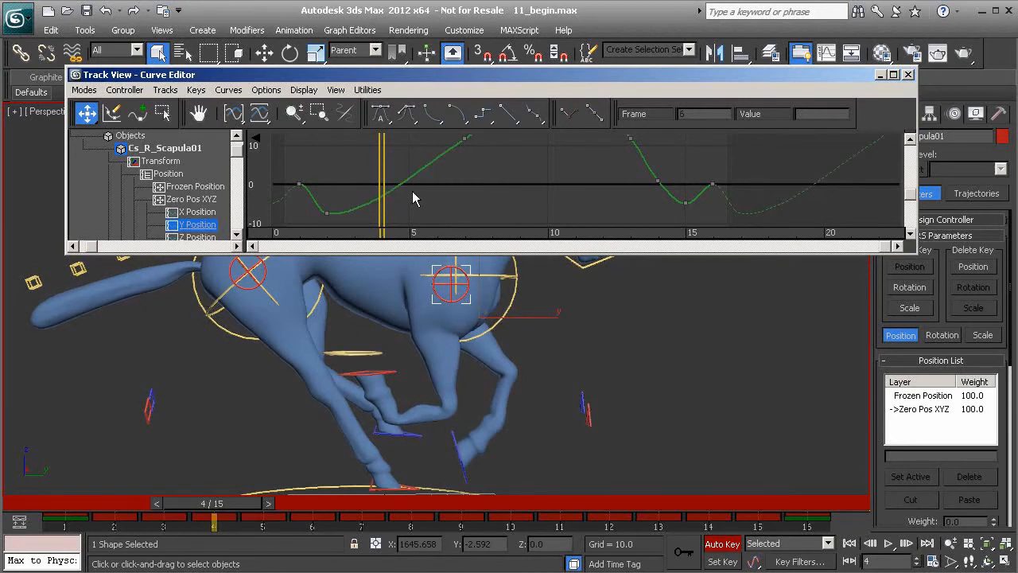
# Delete the scapula's Y Position keys at frames 8 and 9 and lengthen the incoming tangent of the frame 10 key.
pyautogui.keyDown('ctrl'); pyautogui.keyDown('alt'); pyautogui.moveTo(451, 183); pyautogui.dragTo(421, 215, button='middle'); pyautogui.keyUp('alt'); pyautogui.keyUp('ctrl')
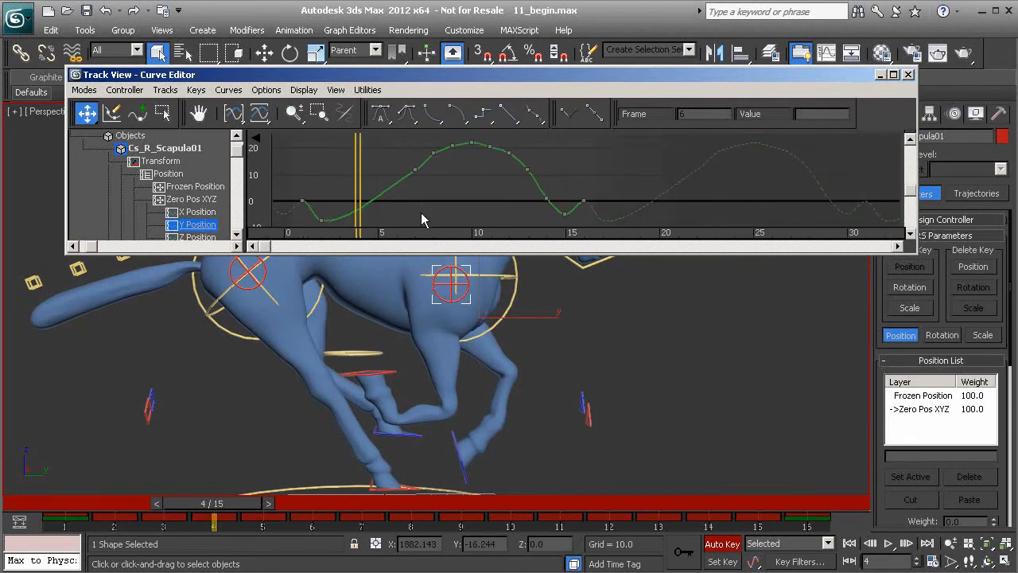
pyautogui.moveTo(235, 517); pyautogui.dragTo(385, 507)
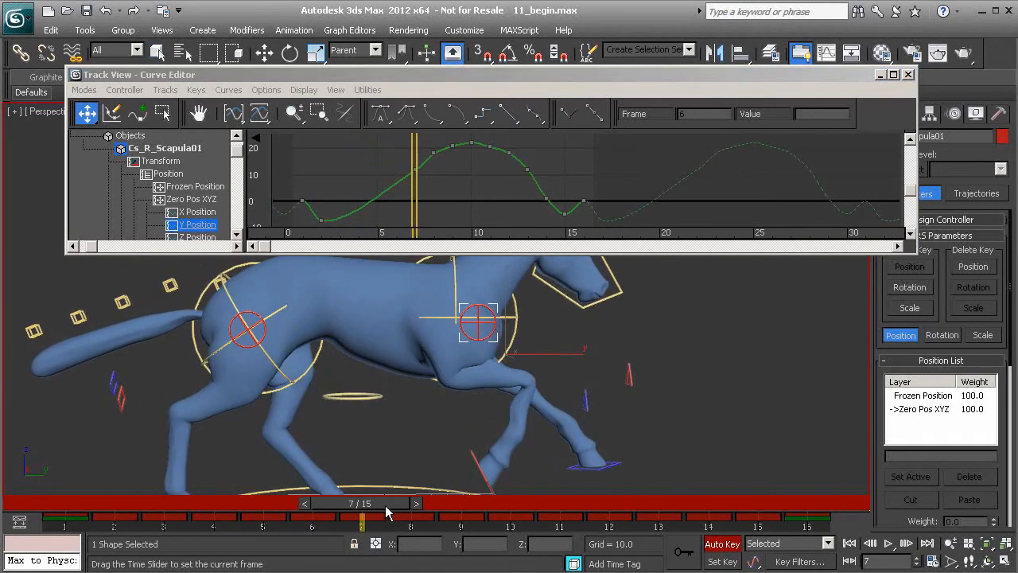
pyautogui.keyDown('ctrl'); pyautogui.keyDown('alt'); pyautogui.moveTo(461, 175); pyautogui.dragTo(390, 136, button='middle'); pyautogui.keyUp('alt'); pyautogui.keyUp('ctrl')
pyautogui.moveTo(307, 176); pyautogui.dragTo(336, 211)
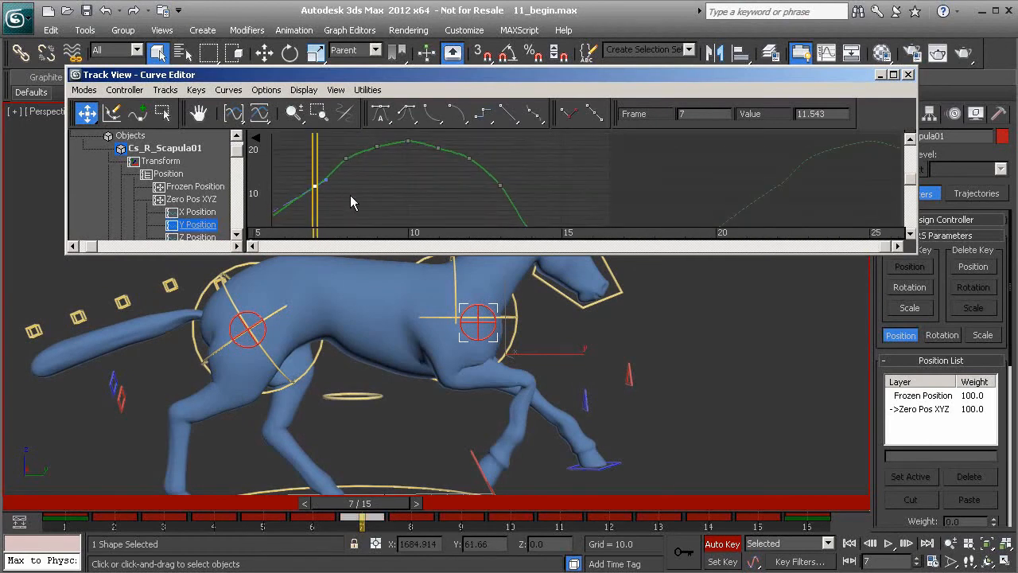
pyautogui.moveTo(399, 508); pyautogui.dragTo(489, 503)
pyautogui.moveTo(390, 174); pyautogui.dragTo(333, 129)
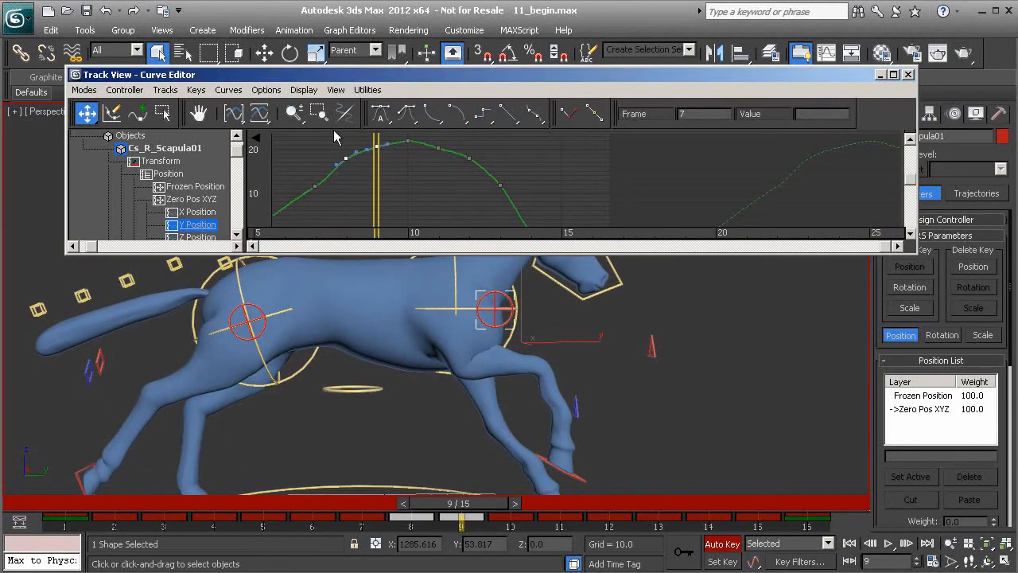
pyautogui.press('Delete')
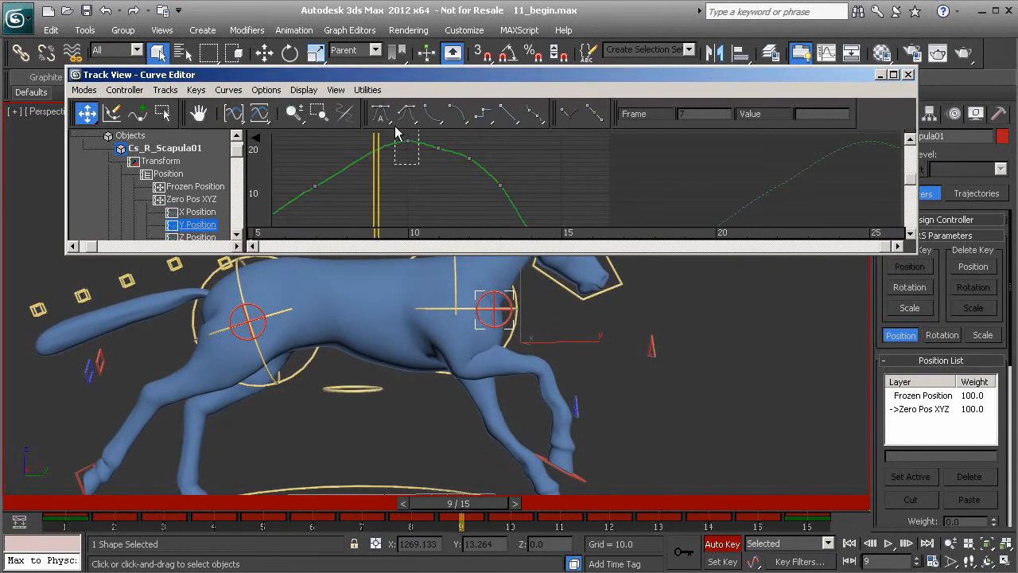
pyautogui.moveTo(426, 202); pyautogui.dragTo(448, 200, button='middle')
pyautogui.moveTo(440, 173); pyautogui.dragTo(402, 157)
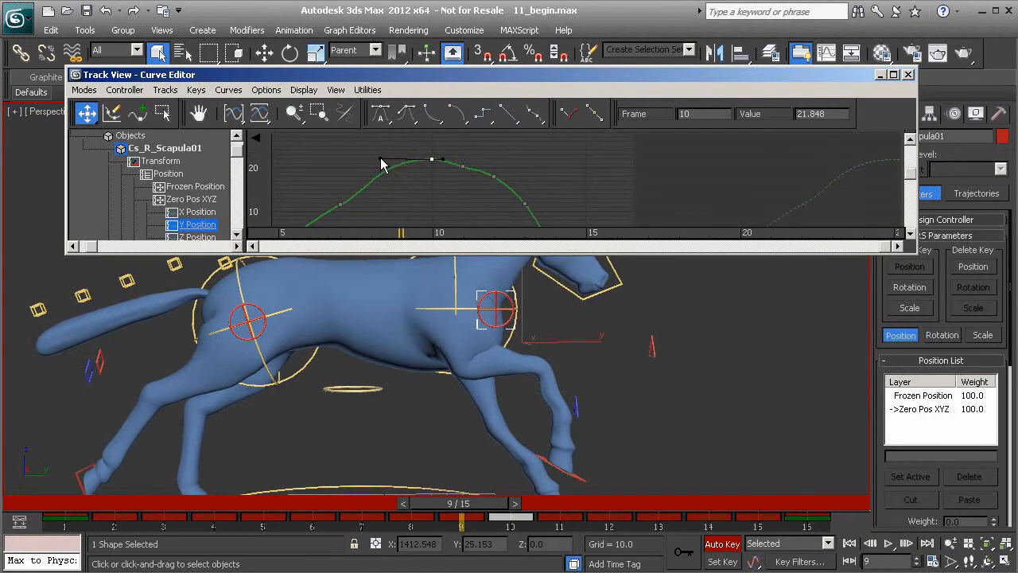
# Delete the scapula's Y Position keys at frames 11 and 12 and lengthen the outgoing tangent of the frame 10 key.
pyautogui.moveTo(516, 505); pyautogui.dragTo(608, 503)
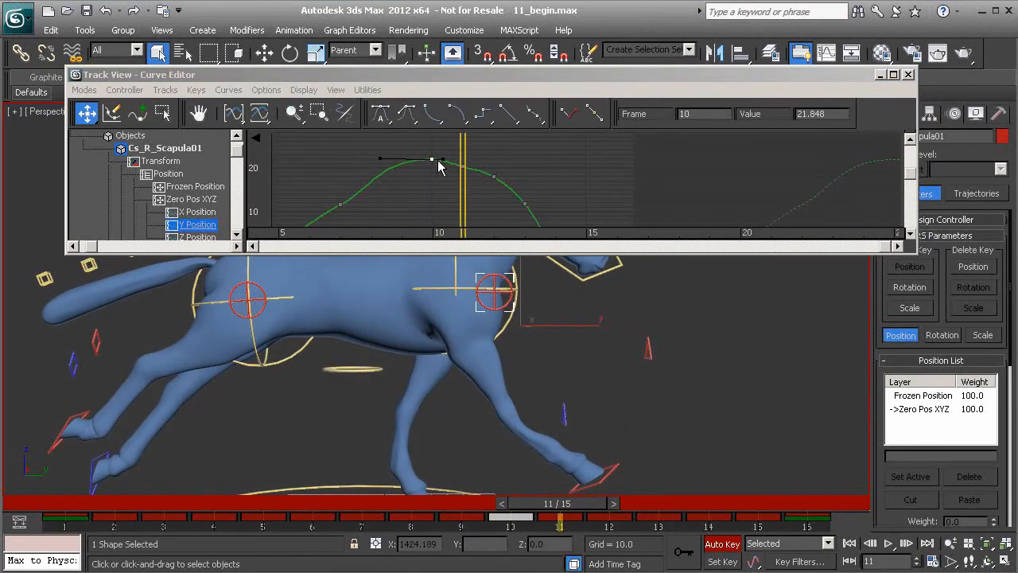
pyautogui.moveTo(563, 513); pyautogui.dragTo(623, 513)
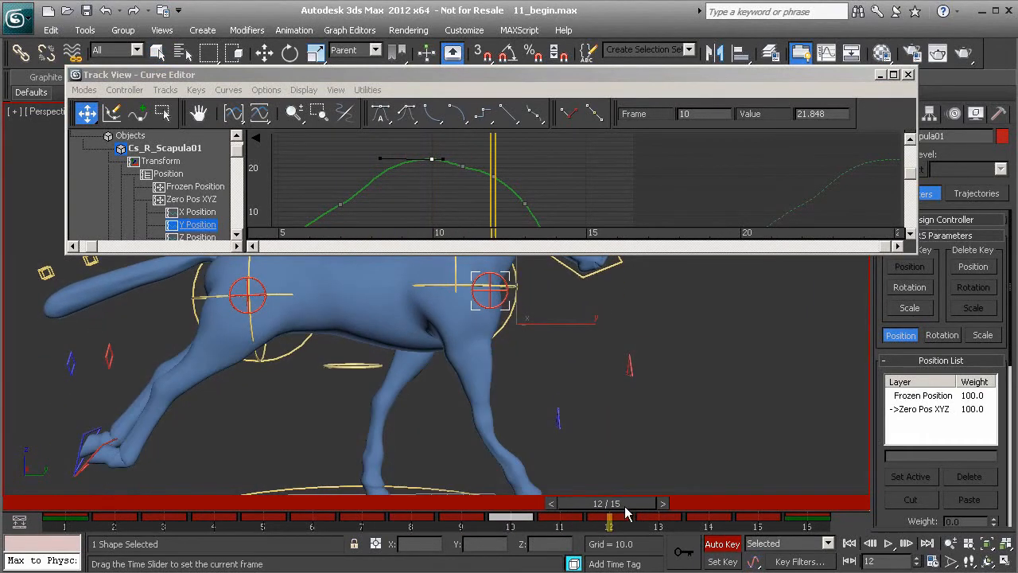
pyautogui.moveTo(469, 187); pyautogui.dragTo(449, 183, button='middle')
pyautogui.click(443, 162)
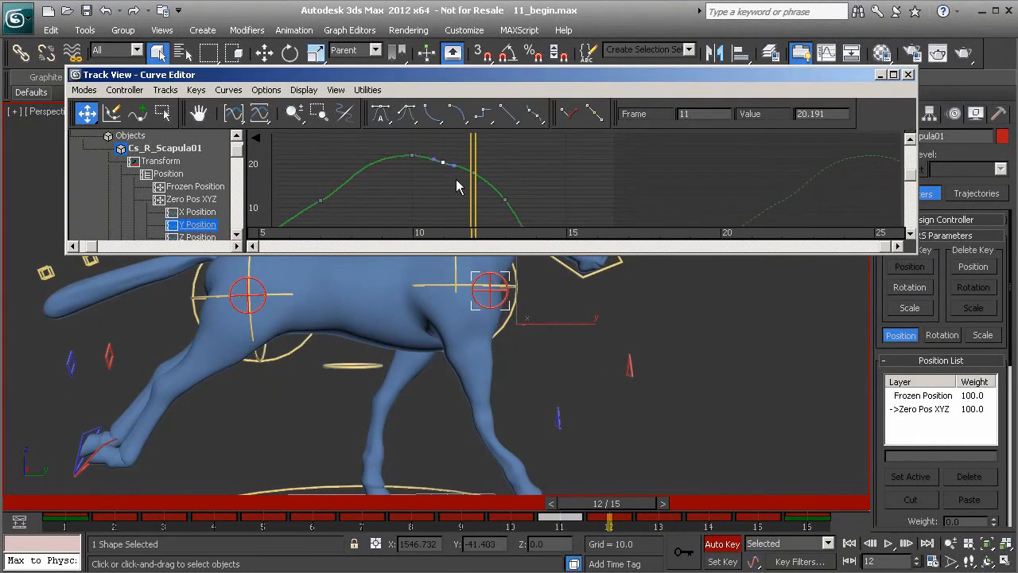
pyautogui.moveTo(507, 195); pyautogui.dragTo(497, 192)
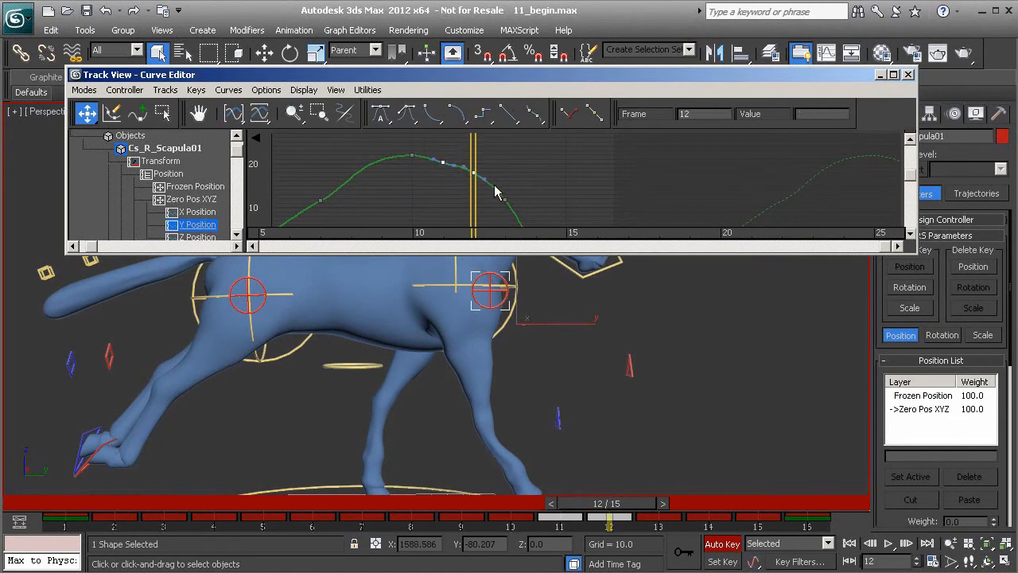
pyautogui.press('Delete')
pyautogui.click(411, 155)
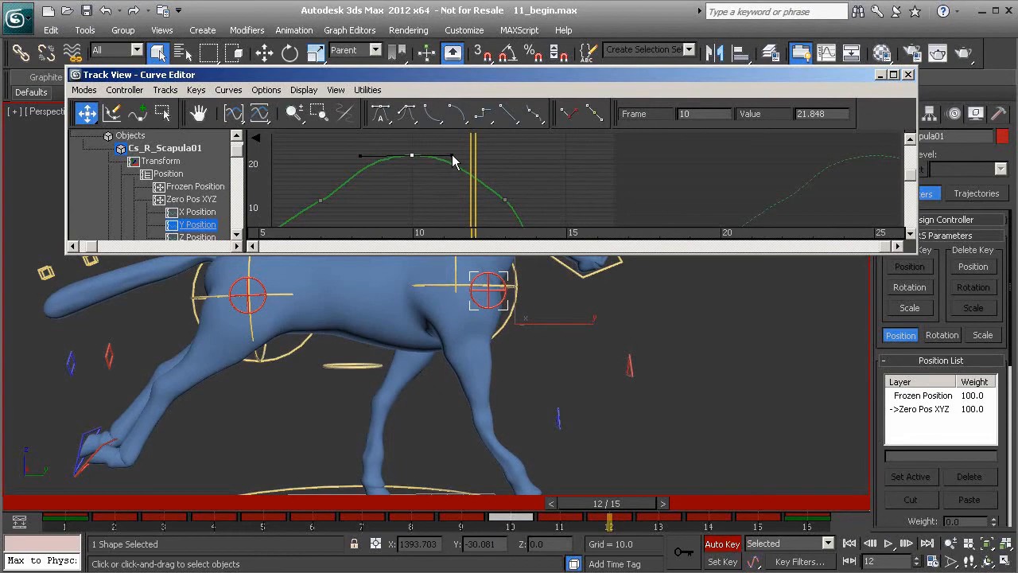
# Delete the right scapula control's Y Position key at frame 14.
pyautogui.moveTo(526, 188); pyautogui.dragTo(438, 195, button='middle')
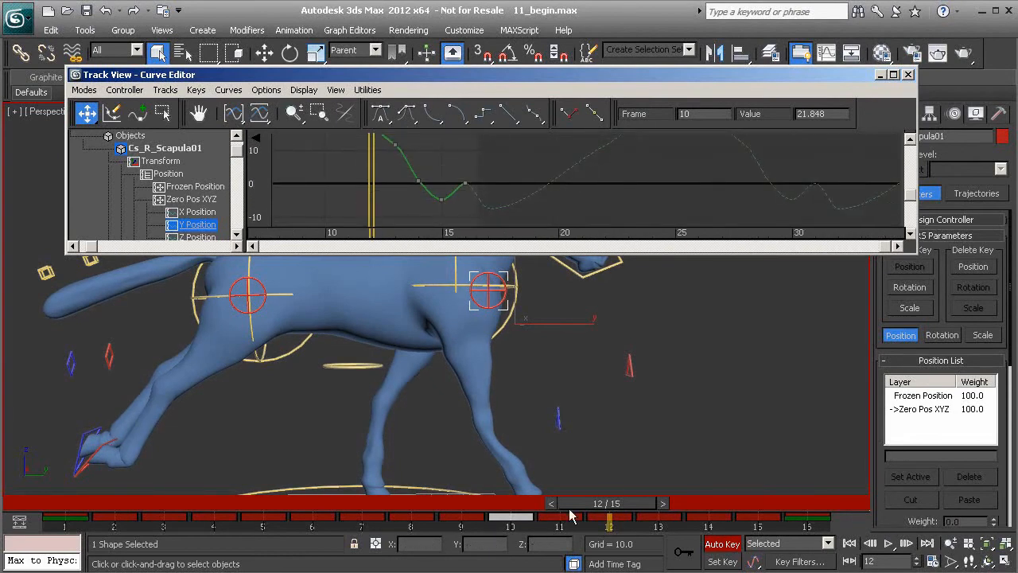
pyautogui.moveTo(620, 507); pyautogui.dragTo(717, 508)
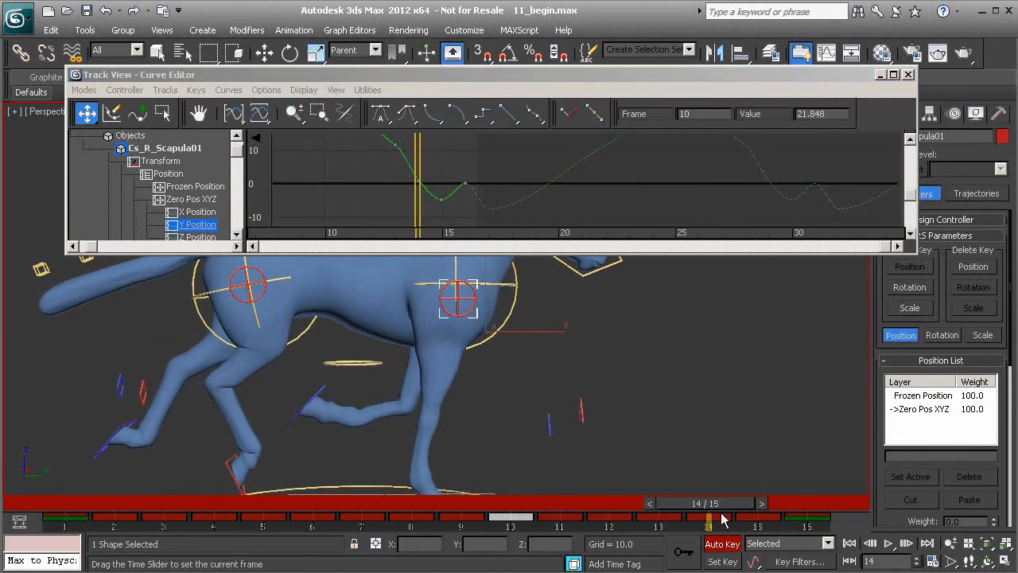
pyautogui.click(417, 182)
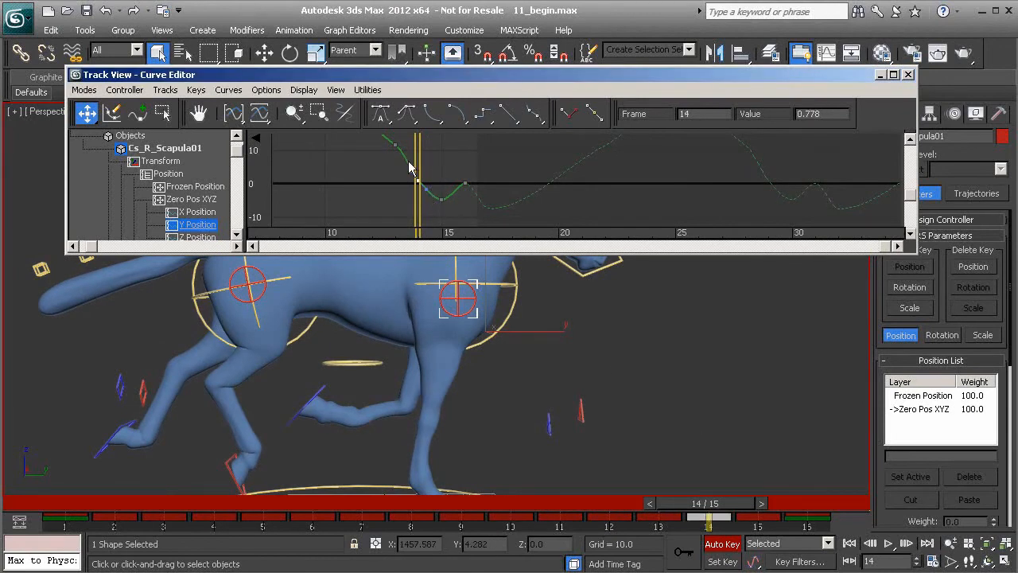
pyautogui.press('Delete')
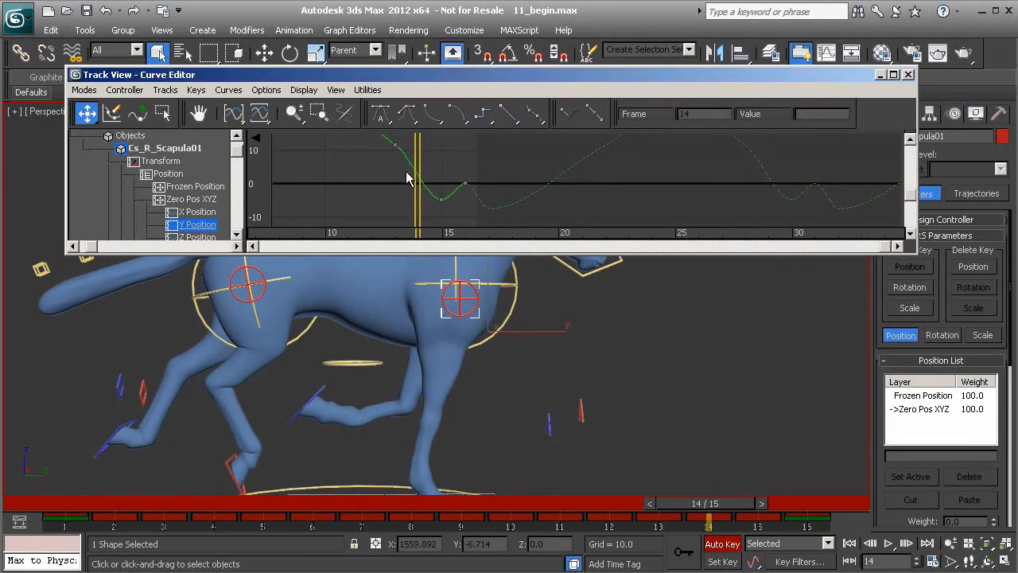
# Lower the right scapula's first and last Y Position keys, at frames 1 and 16, together to about -7.96.
pyautogui.moveTo(738, 517); pyautogui.dragTo(836, 502)
pyautogui.click(473, 177)
pyautogui.scroll(-4, 473, 177)
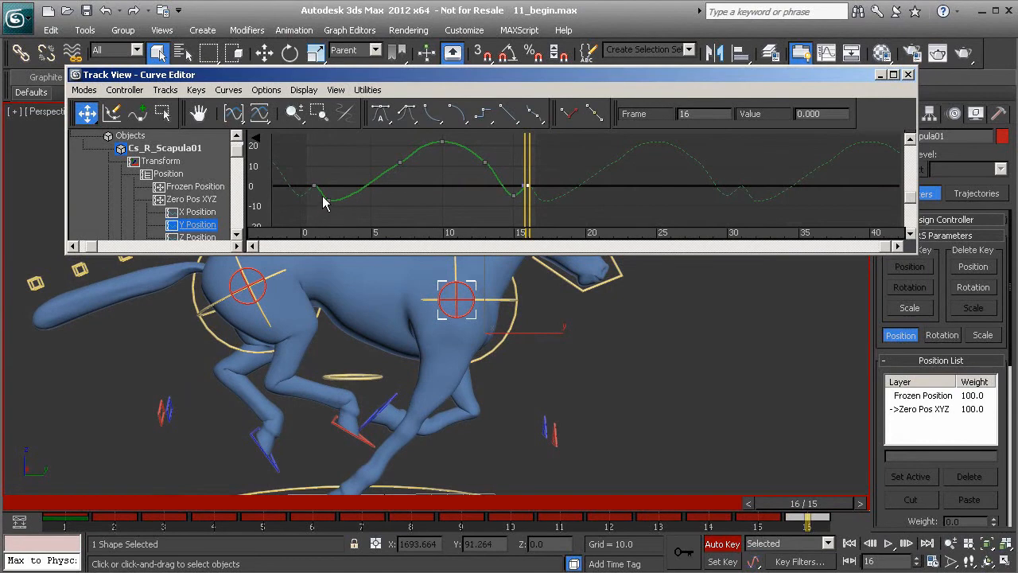
pyautogui.moveTo(295, 166); pyautogui.dragTo(292, 165)
pyautogui.scroll(2, 509, 195)
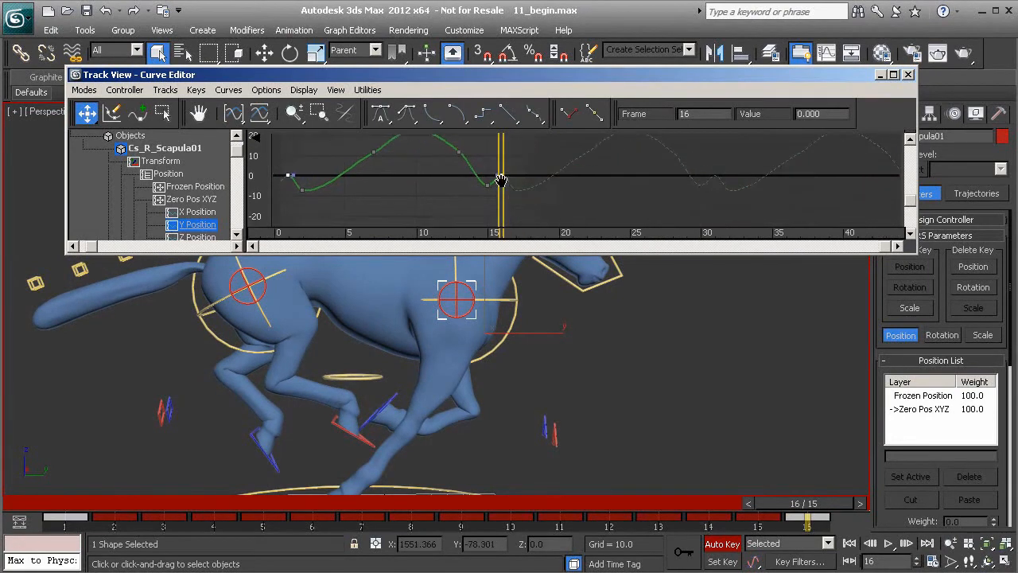
pyautogui.moveTo(482, 178); pyautogui.dragTo(483, 189)
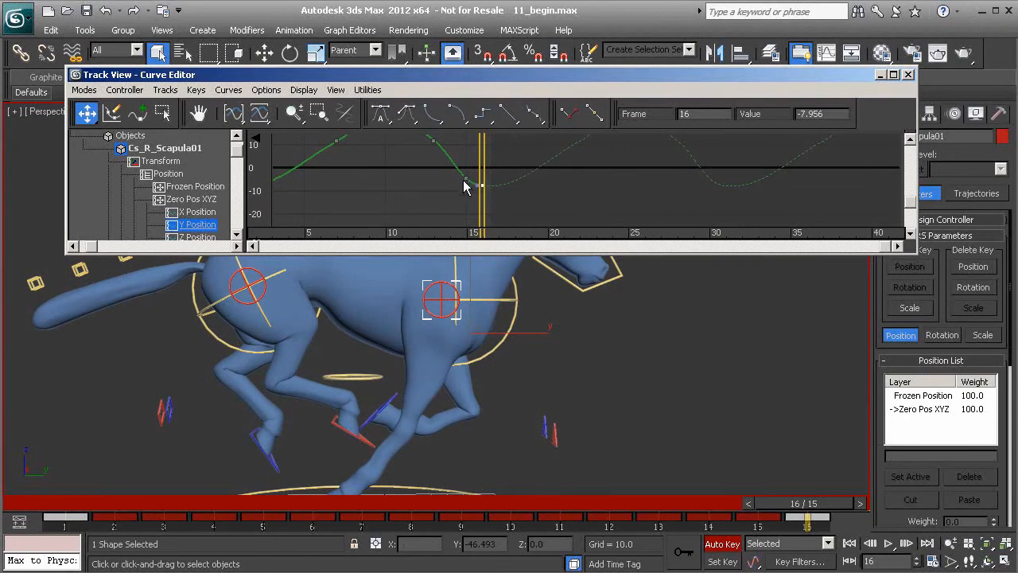
# Scrub back through the run cycle to examine the right shoulder's motion with the edited Y Position curve.
pyautogui.moveTo(414, 188); pyautogui.dragTo(500, 185, button='middle')
pyautogui.moveTo(784, 524); pyautogui.dragTo(307, 503)
pyautogui.click(669, 505)
pyautogui.press('q')
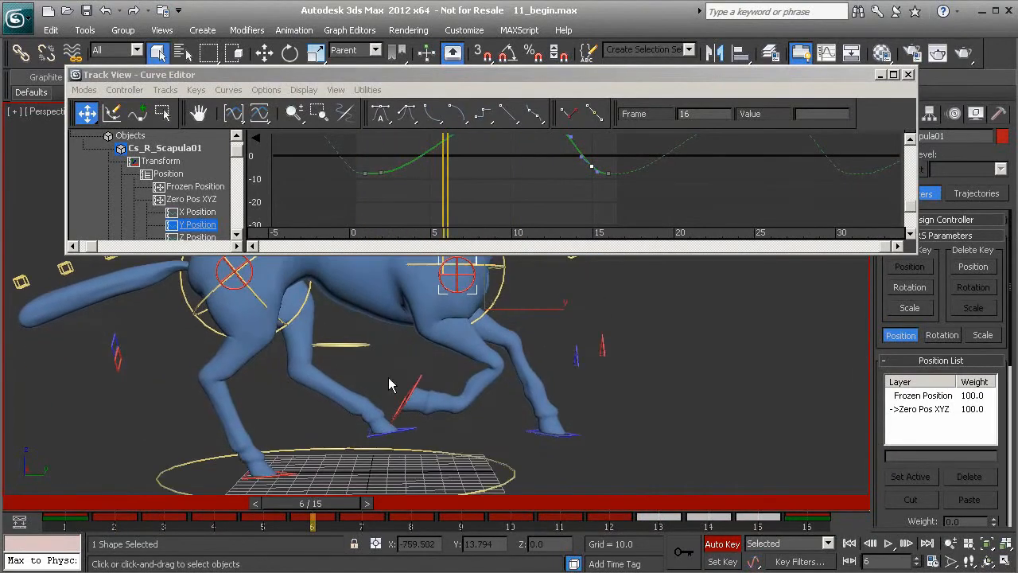
# Delete the right thoracic limb control's X Position keys between its first and last keys, frames 1 and 16.
pyautogui.click(421, 377)
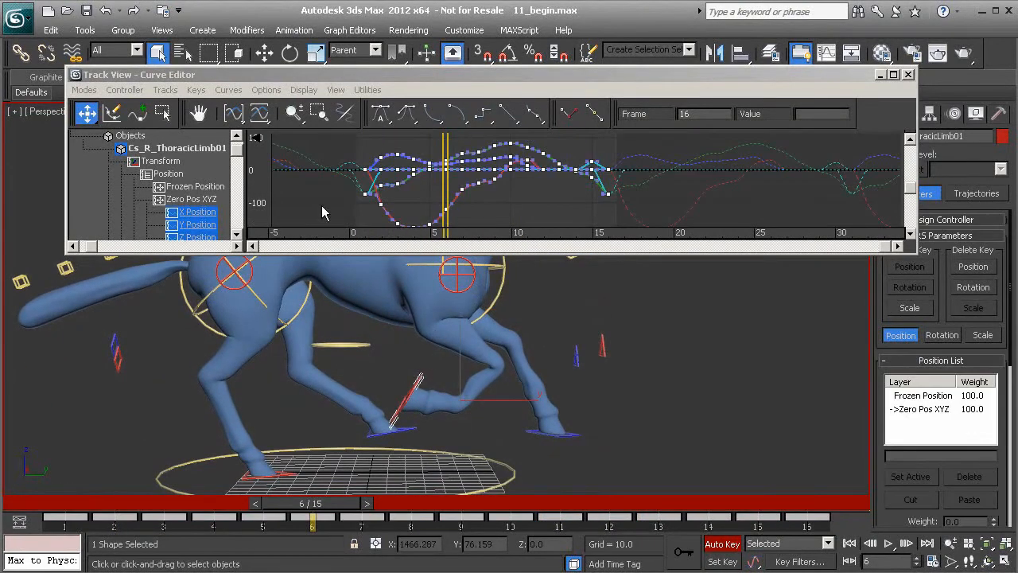
pyautogui.click(199, 211)
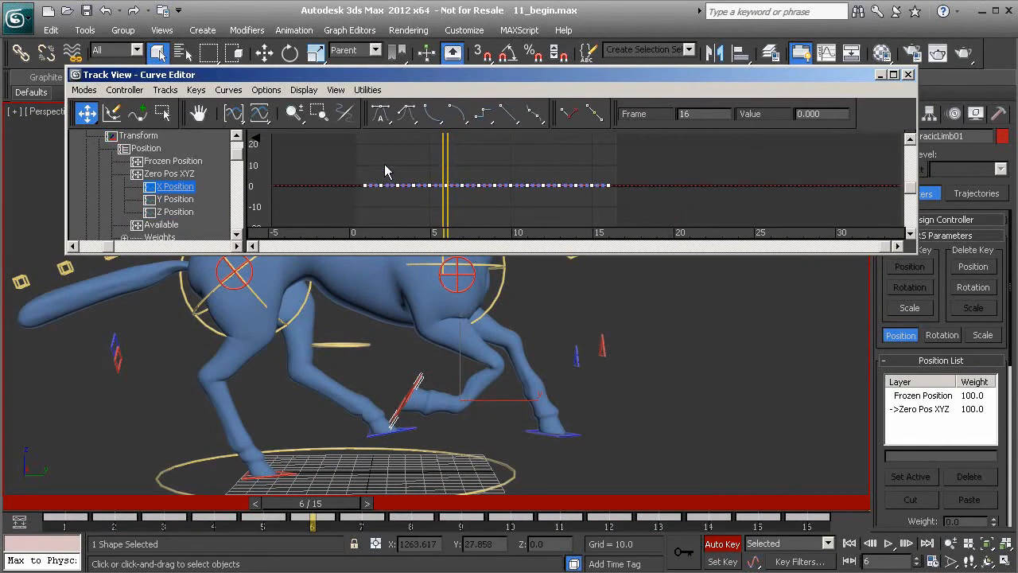
pyautogui.scroll(-2, 397, 185)
pyautogui.moveTo(409, 183); pyautogui.dragTo(392, 167, button='middle')
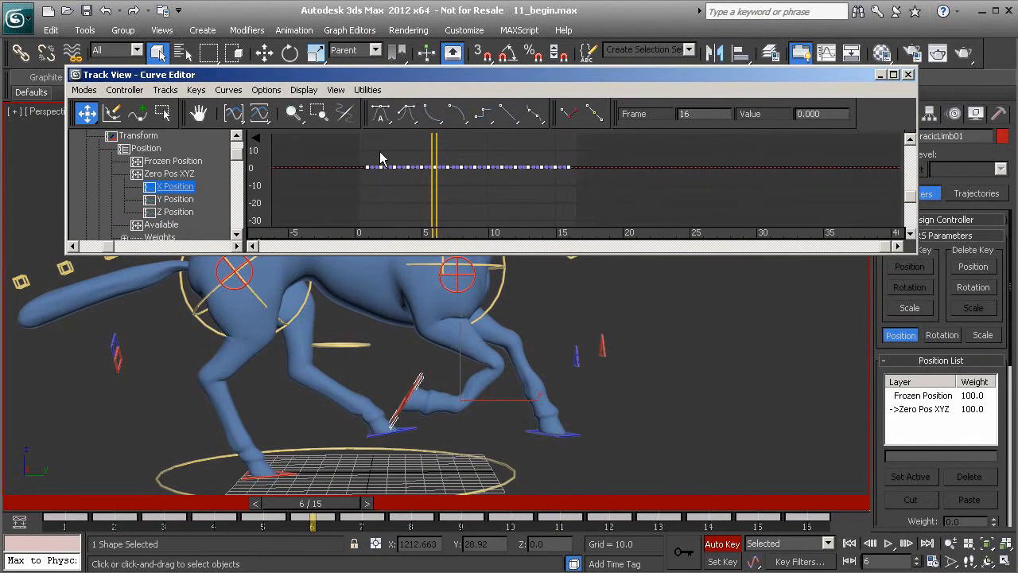
pyautogui.moveTo(377, 148); pyautogui.dragTo(562, 199)
pyautogui.press('Delete')
# Delete the right thoracic limb control's Y Position keys from frame 2 through frame 8.
pyautogui.click(177, 199)
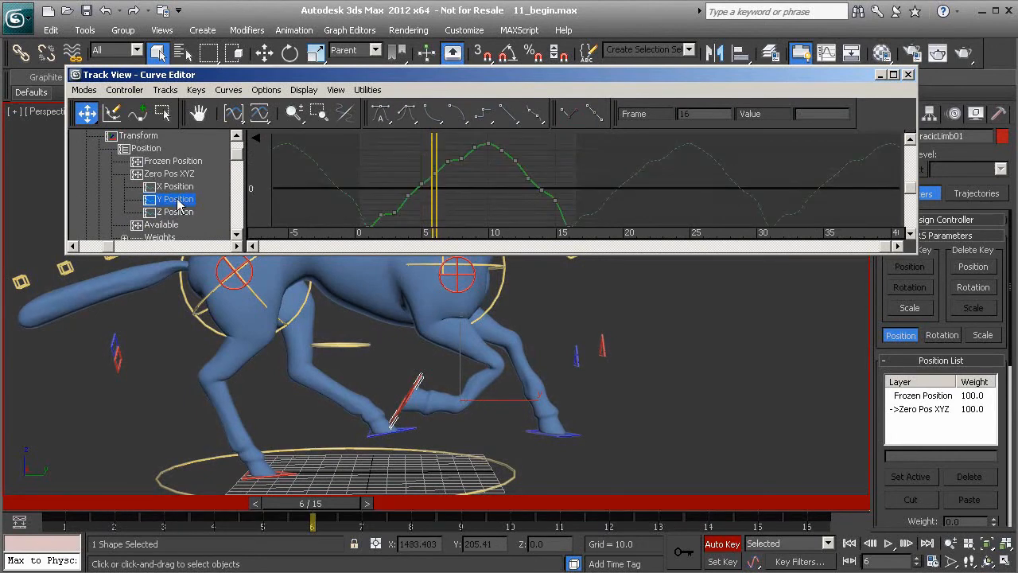
pyautogui.moveTo(423, 187); pyautogui.dragTo(370, 173, button='middle')
pyautogui.moveTo(338, 512); pyautogui.dragTo(191, 506)
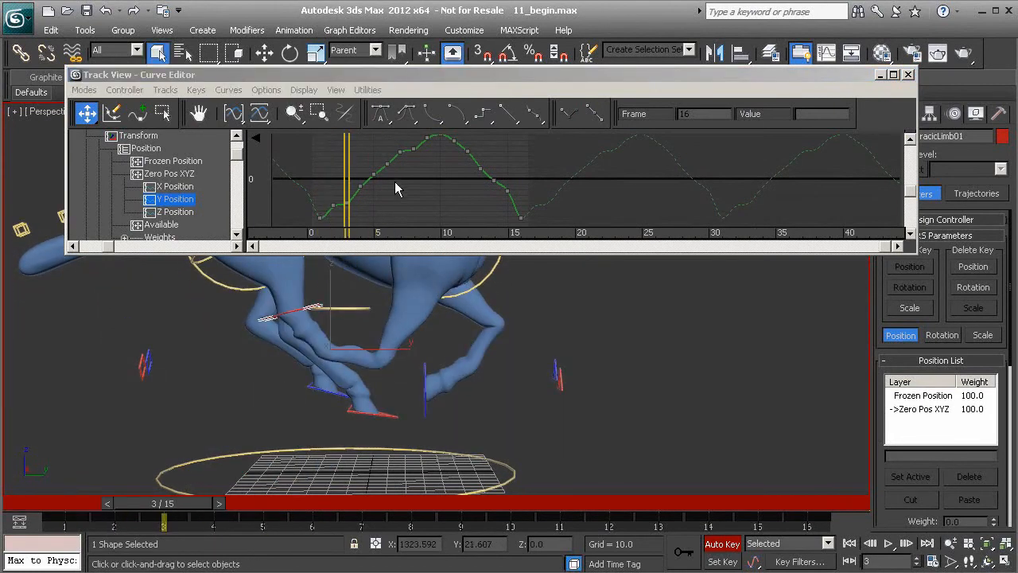
pyautogui.scroll(-2, 391, 189)
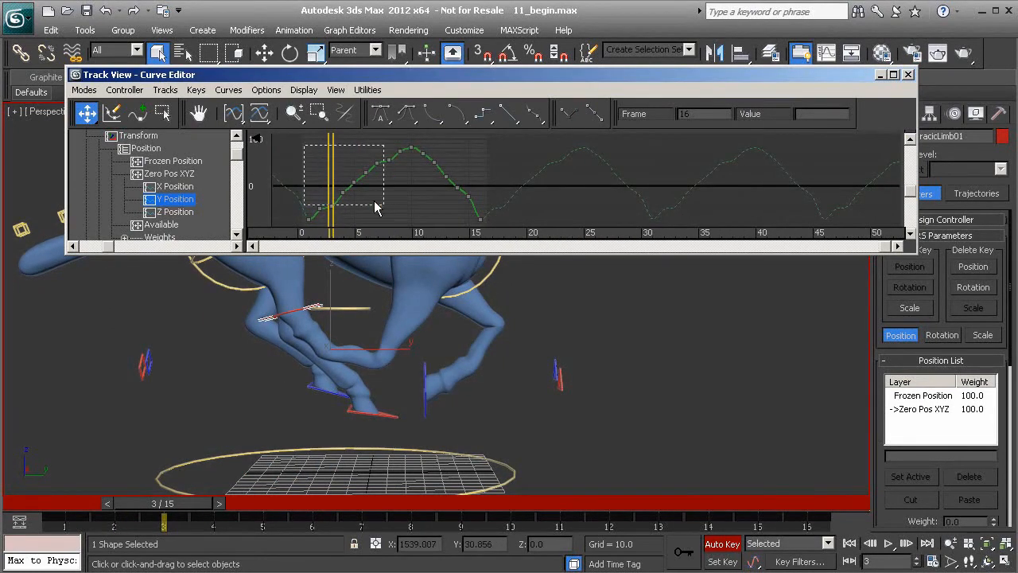
pyautogui.moveTo(401, 217); pyautogui.dragTo(391, 210)
pyautogui.moveTo(152, 509); pyautogui.dragTo(337, 506)
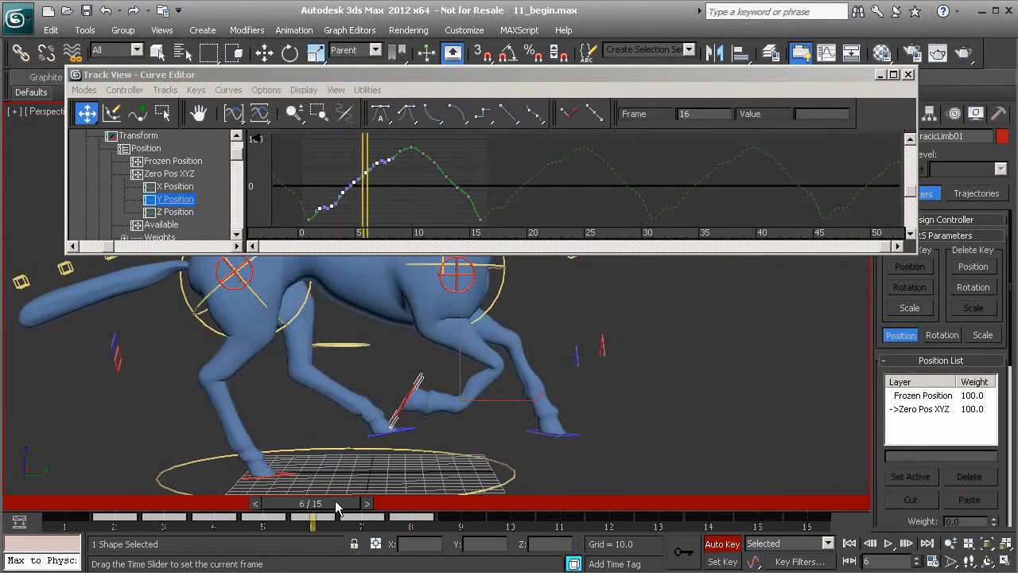
pyautogui.click(386, 190)
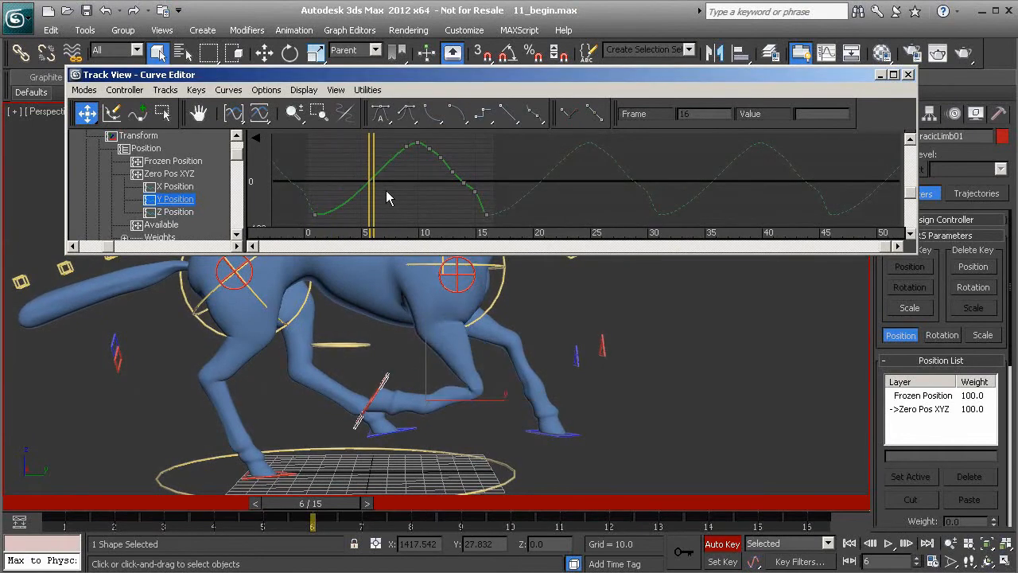
# Delete the limb control's Y Position key at frame 9, just before the curve's peak.
pyautogui.moveTo(387, 137); pyautogui.dragTo(410, 154)
pyautogui.click(396, 151)
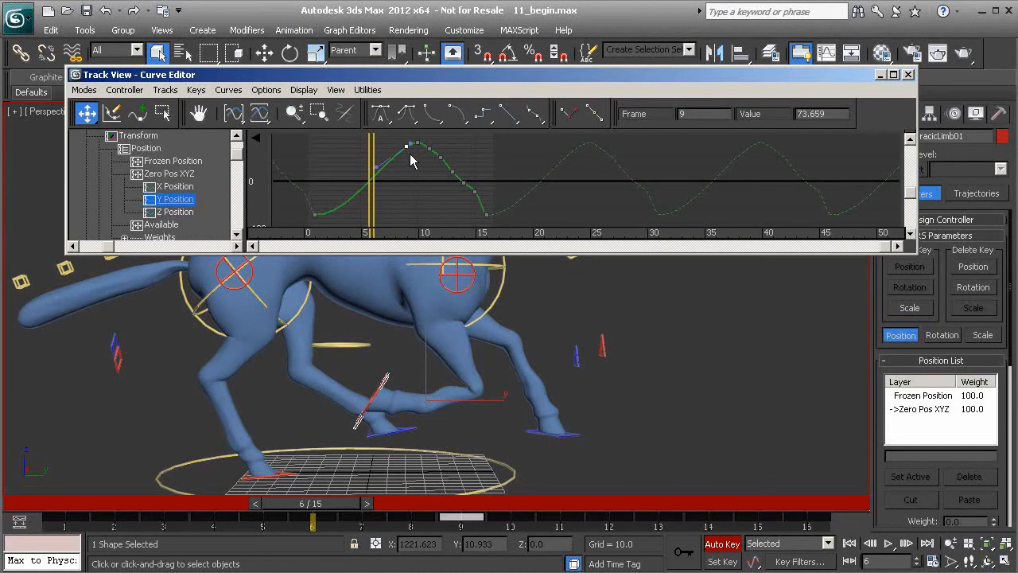
pyautogui.press('Delete')
# Check the front hoof's motion around frames 14 and 15 and delete the Y Position keys at frames 13 and 14.
pyautogui.moveTo(333, 506)
pyautogui.mouseDown()
pyautogui.moveTo(745, 513)
pyautogui.moveTo(659, 513)
pyautogui.moveTo(708, 516)
pyautogui.moveTo(621, 541)
pyautogui.moveTo(758, 541)
pyautogui.mouseUp()
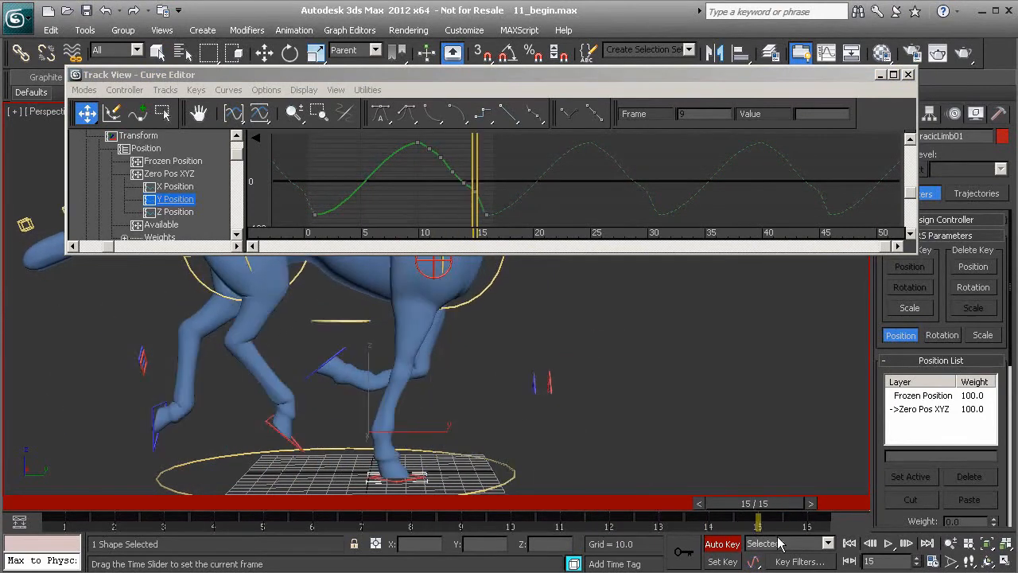
pyautogui.moveTo(764, 506)
pyautogui.mouseDown()
pyautogui.moveTo(647, 505)
pyautogui.moveTo(805, 511)
pyautogui.moveTo(762, 524)
pyautogui.moveTo(705, 518)
pyautogui.moveTo(659, 495)
pyautogui.moveTo(700, 502)
pyautogui.moveTo(641, 506)
pyautogui.moveTo(700, 506)
pyautogui.moveTo(608, 504)
pyautogui.moveTo(833, 519)
pyautogui.moveTo(755, 521)
pyautogui.moveTo(805, 509)
pyautogui.moveTo(752, 512)
pyautogui.moveTo(814, 506)
pyautogui.moveTo(579, 504)
pyautogui.moveTo(649, 495)
pyautogui.moveTo(705, 503)
pyautogui.mouseUp()
pyautogui.scroll(2, 458, 172)
pyautogui.scroll(2, 458, 173)
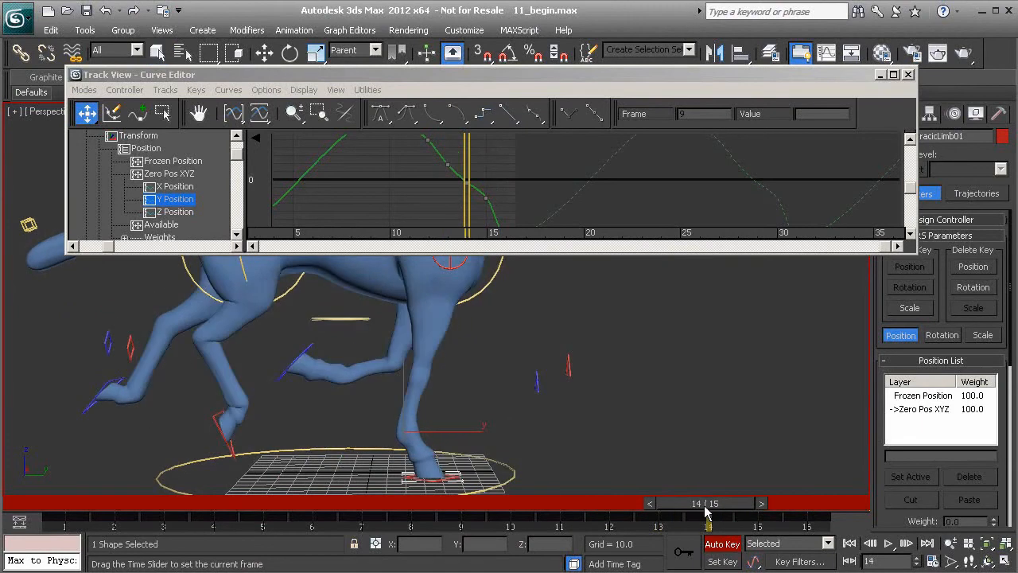
pyautogui.click(450, 169)
pyautogui.moveTo(477, 194); pyautogui.dragTo(451, 213)
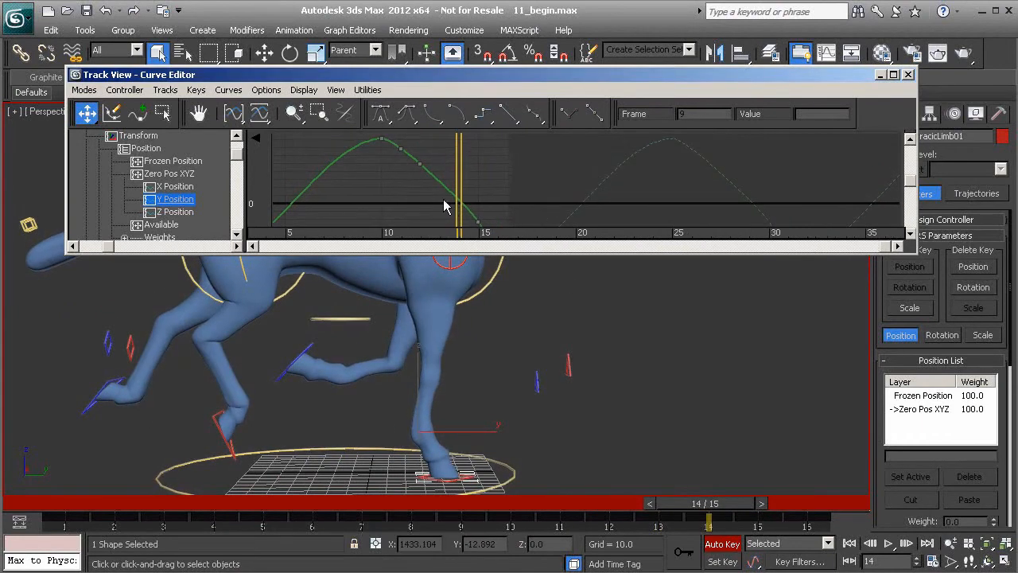
# Set the tangents of the limb control's frame 15 Y Position key to linear.
pyautogui.moveTo(478, 194); pyautogui.dragTo(475, 185, button='middle')
pyautogui.moveTo(426, 165); pyautogui.dragTo(486, 229)
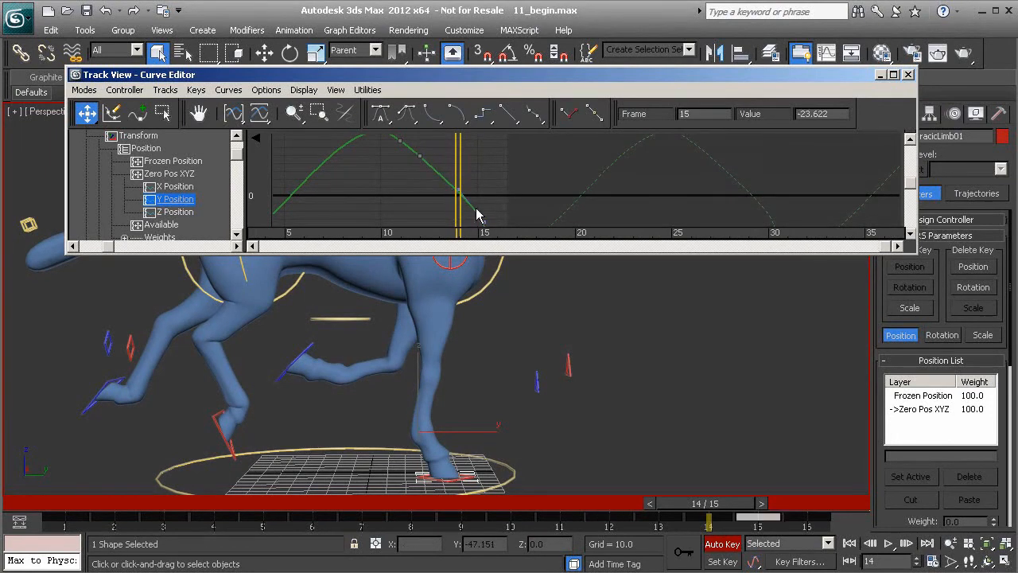
pyautogui.click(509, 117)
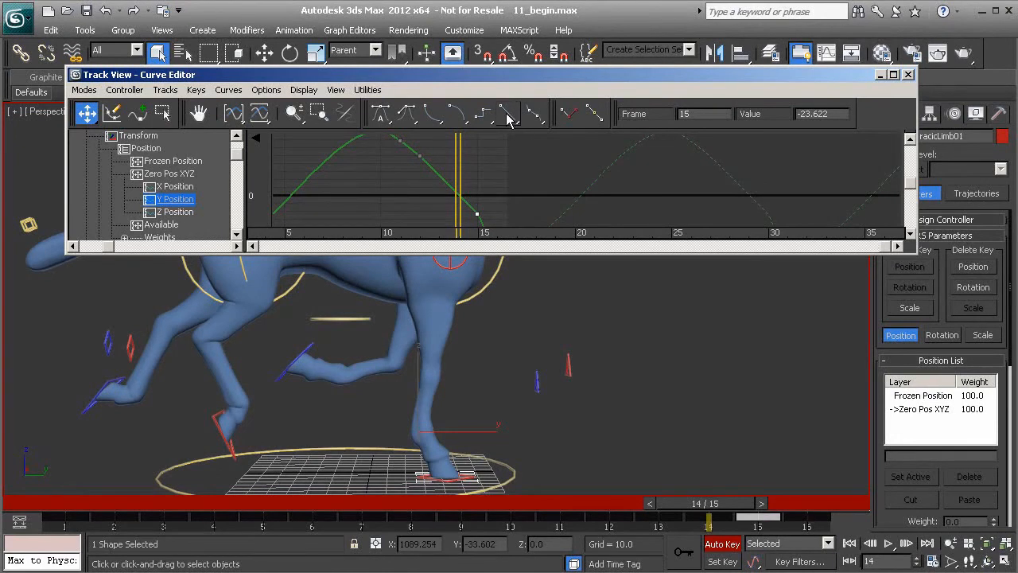
# Scrub through the hoof's ground contact and raise the right thoracic limb control at frame 12 to a Z of about 30.91.
pyautogui.moveTo(723, 510); pyautogui.dragTo(688, 549)
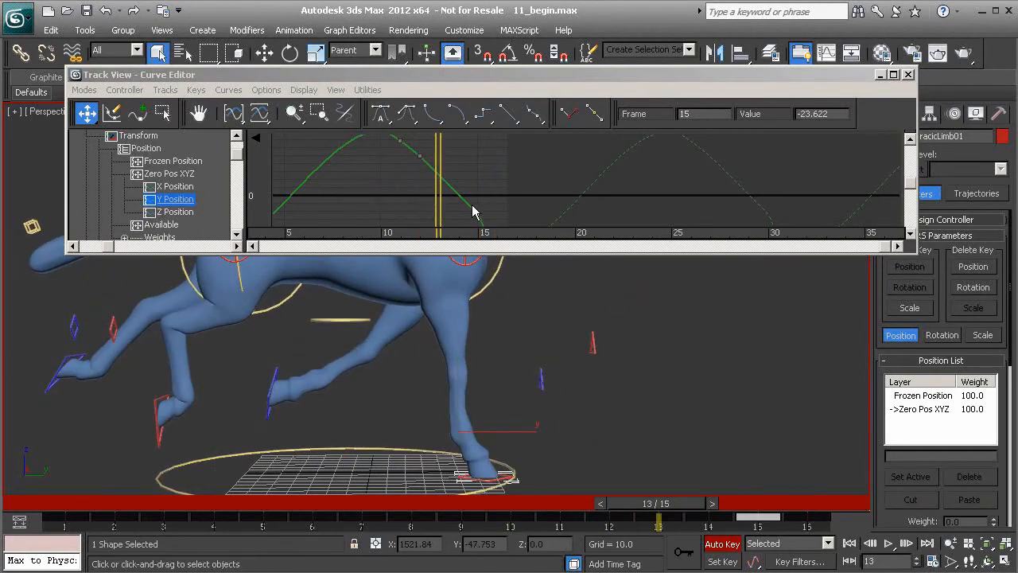
pyautogui.moveTo(671, 517); pyautogui.dragTo(790, 516)
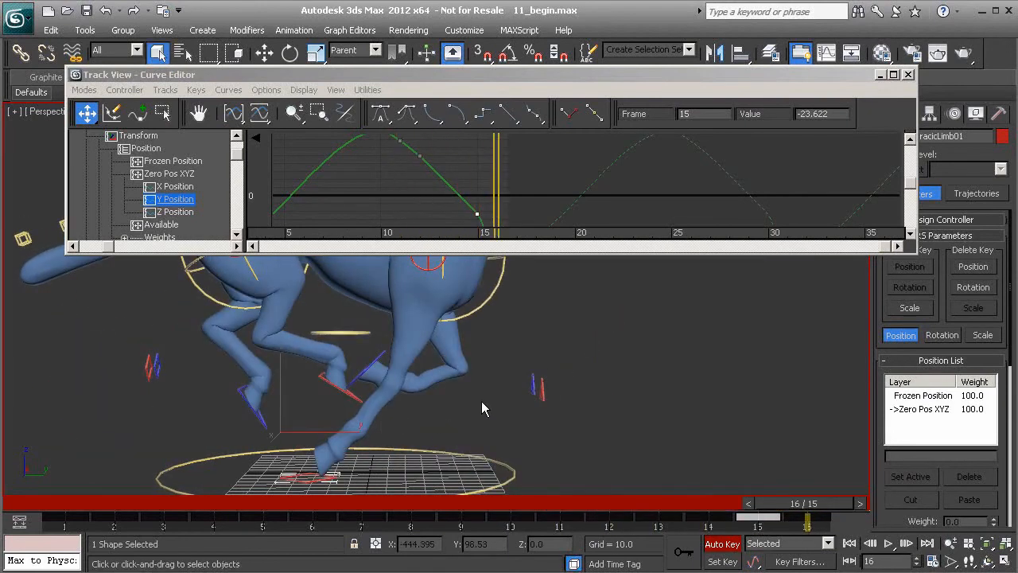
pyautogui.moveTo(798, 508); pyautogui.dragTo(603, 525)
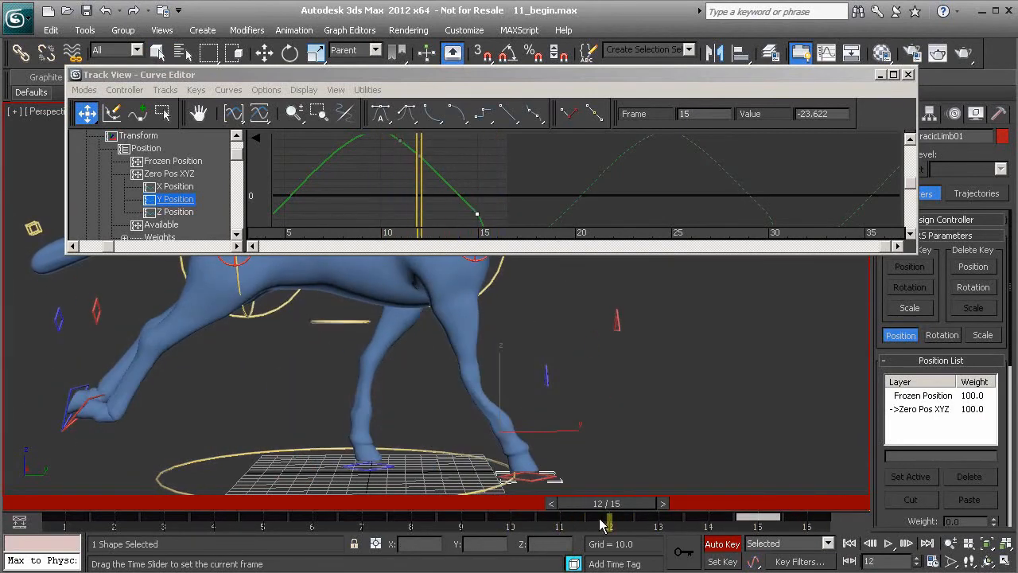
pyautogui.press('q')
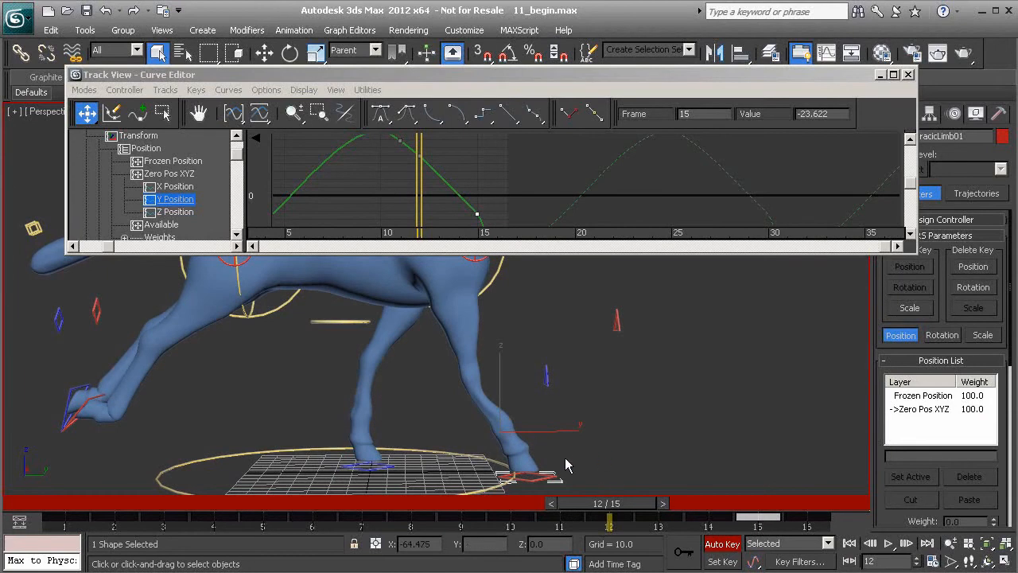
pyautogui.moveTo(542, 434); pyautogui.dragTo(528, 400, button='middle')
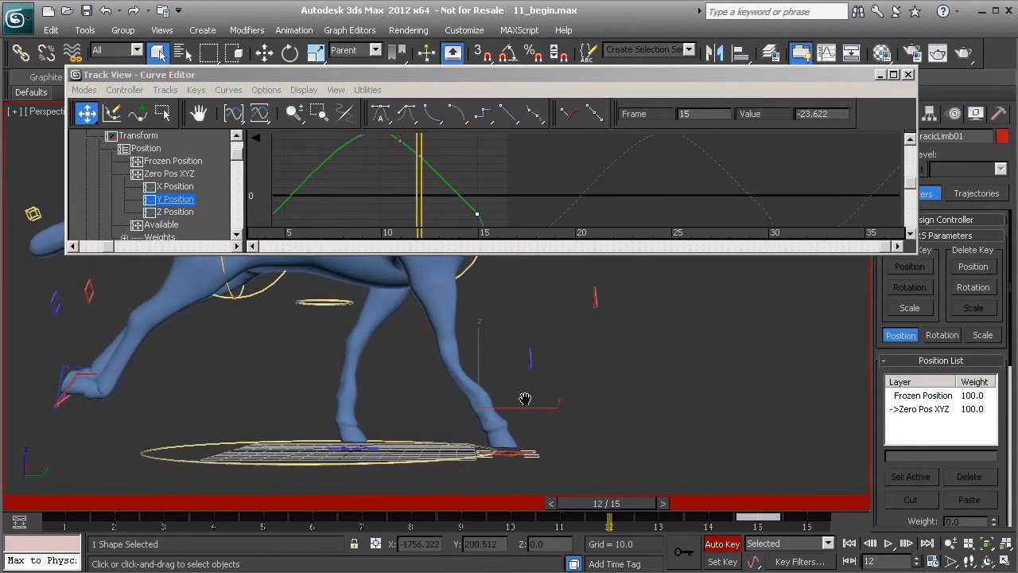
pyautogui.press('w')
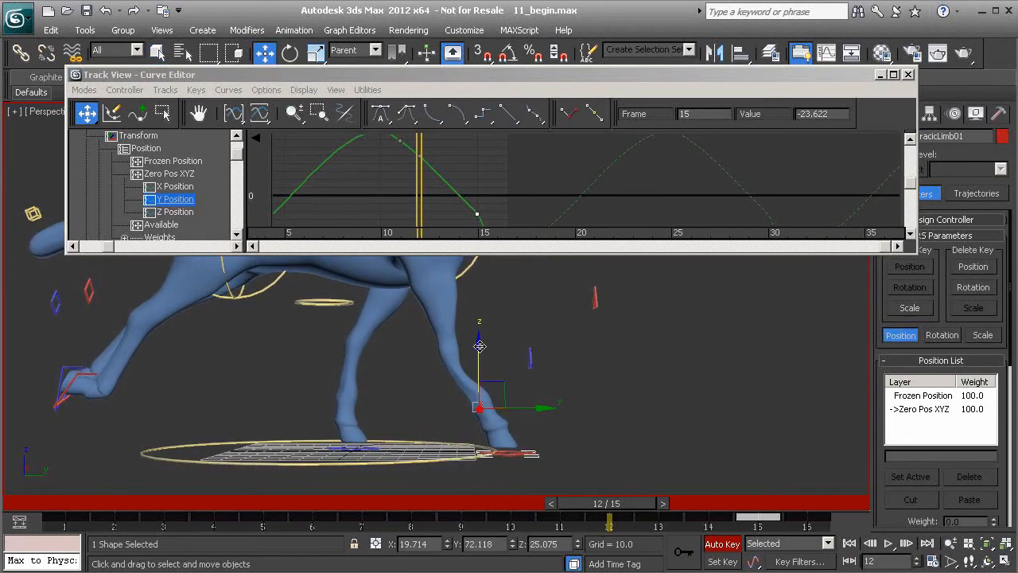
pyautogui.moveTo(480, 345); pyautogui.dragTo(483, 335)
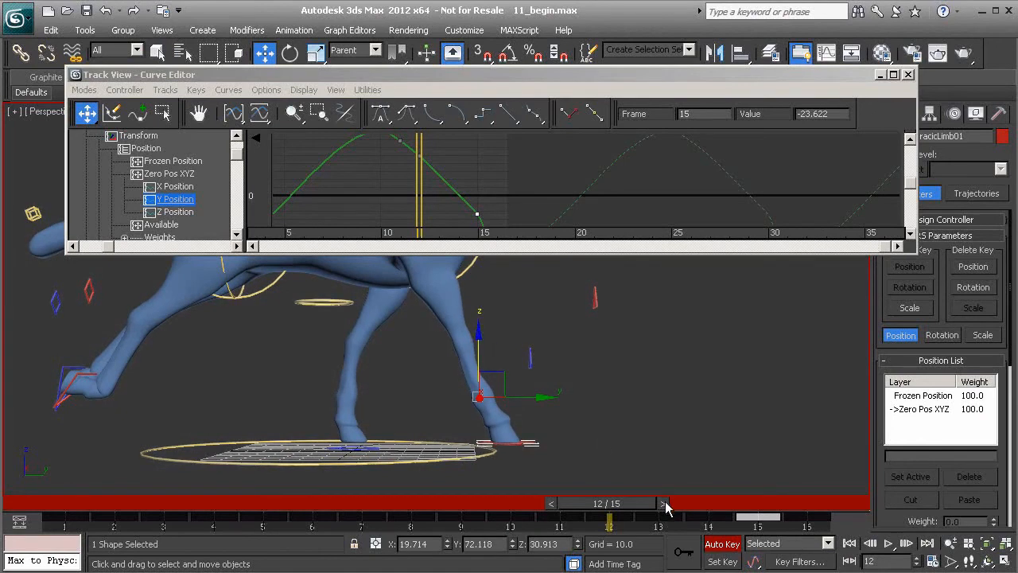
pyautogui.moveTo(503, 352); pyautogui.dragTo(530, 358, button='middle')
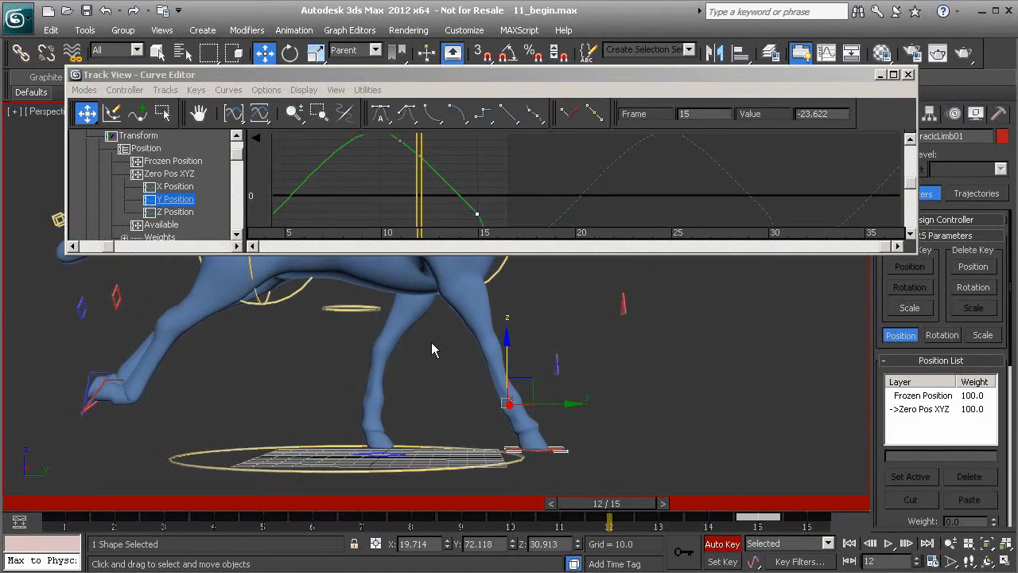
# Show the limb control's Z Position curve and move the control forward at frame 2 to a Y of about -36.63.
pyautogui.moveTo(331, 166); pyautogui.dragTo(320, 142, button='middle')
pyautogui.click(181, 213)
pyautogui.moveTo(373, 205); pyautogui.dragTo(475, 195, button='middle')
pyautogui.moveTo(333, 484); pyautogui.dragTo(168, 453)
pyautogui.press('w')
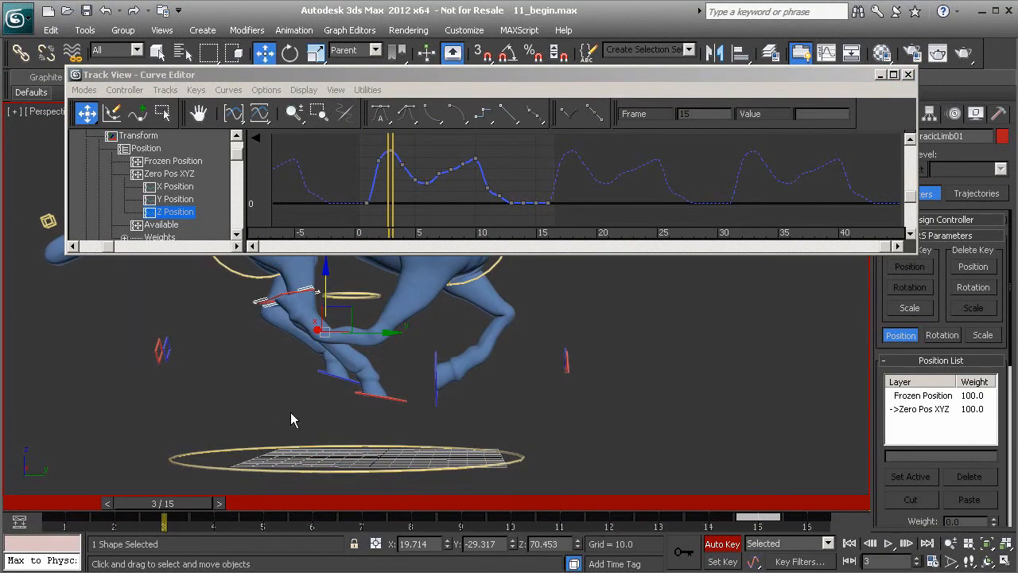
pyautogui.moveTo(185, 503); pyautogui.dragTo(137, 507)
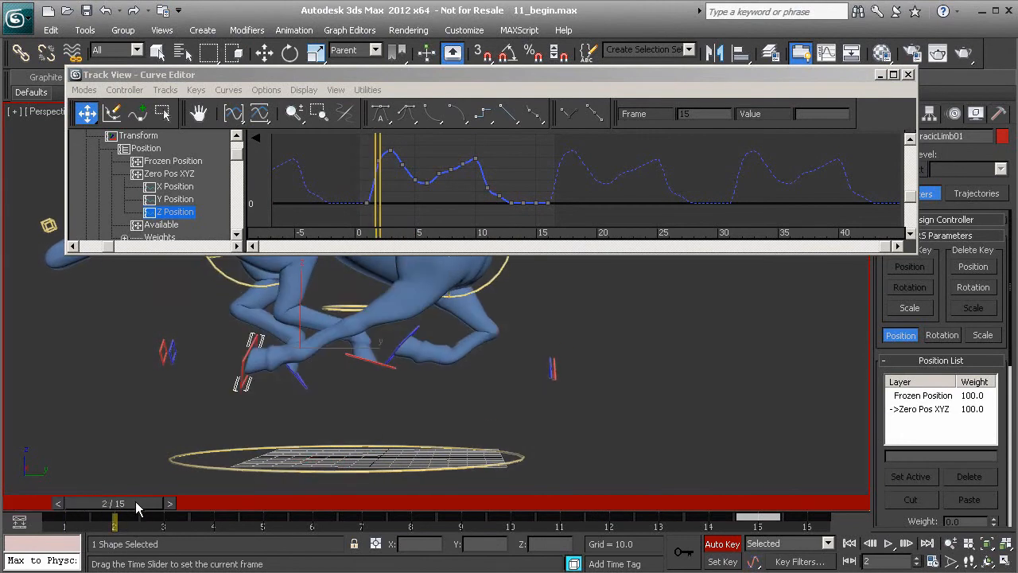
pyautogui.press('w')
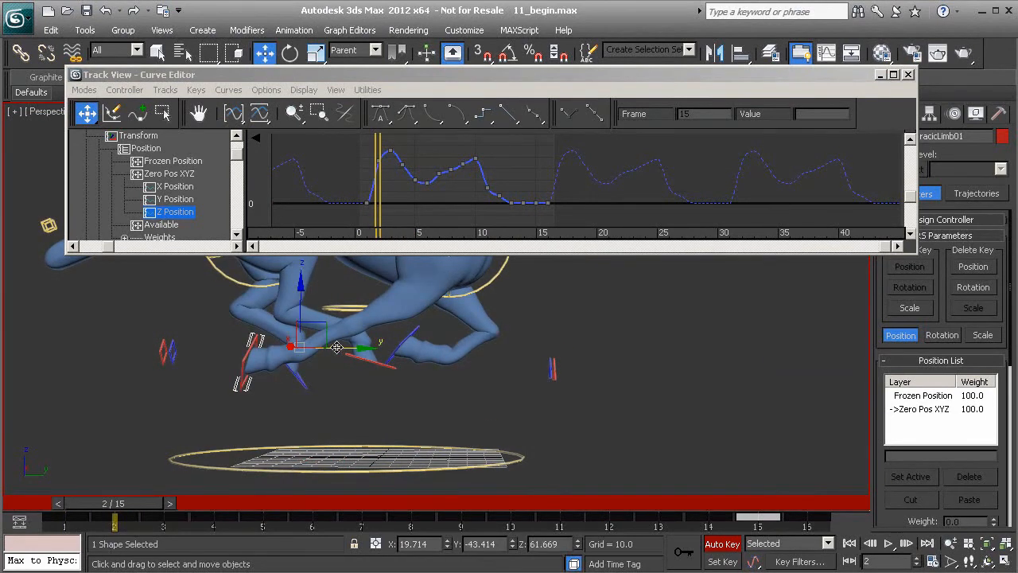
pyautogui.moveTo(366, 349); pyautogui.dragTo(378, 348)
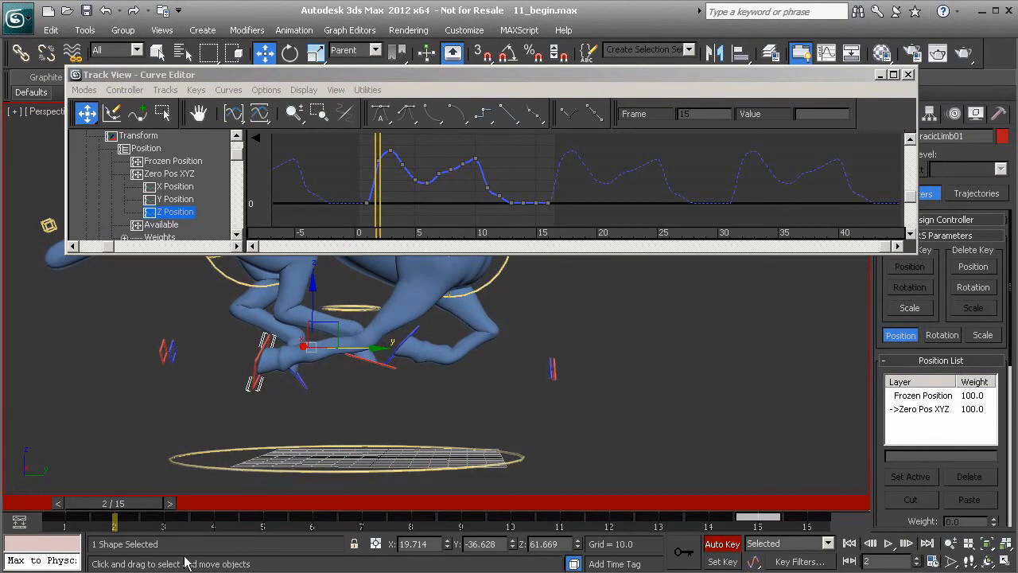
# Delete the limb control's Z Position key at frame 4, on the slope after the first peak.
pyautogui.moveTo(139, 510)
pyautogui.mouseDown()
pyautogui.moveTo(40, 513)
pyautogui.moveTo(165, 523)
pyautogui.moveTo(59, 517)
pyautogui.moveTo(163, 515)
pyautogui.moveTo(143, 504)
pyautogui.moveTo(262, 506)
pyautogui.mouseUp()
pyautogui.click(414, 219)
pyautogui.scroll(4, 406, 211)
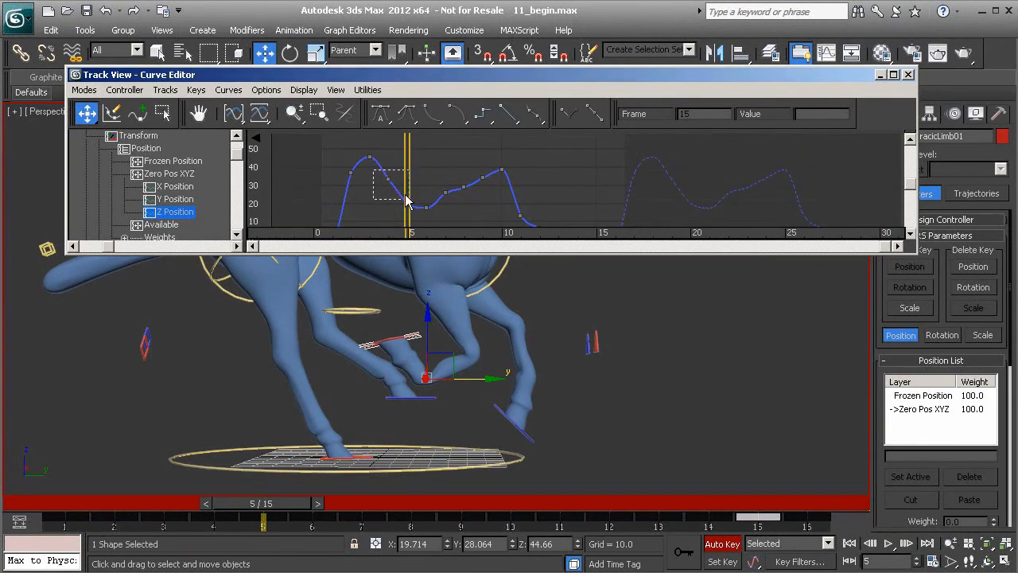
pyautogui.moveTo(412, 211); pyautogui.dragTo(406, 203)
pyautogui.press('Delete')
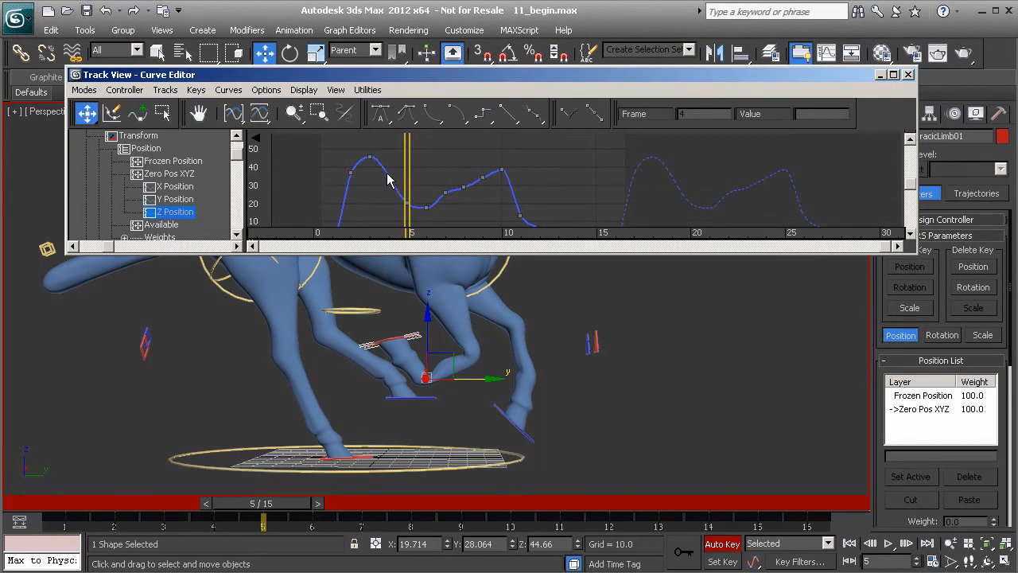
# Delete the limb control's Z Position keys at frames 7, 8 and 9 on the rise towards the second peak.
pyautogui.moveTo(261, 511); pyautogui.dragTo(451, 522)
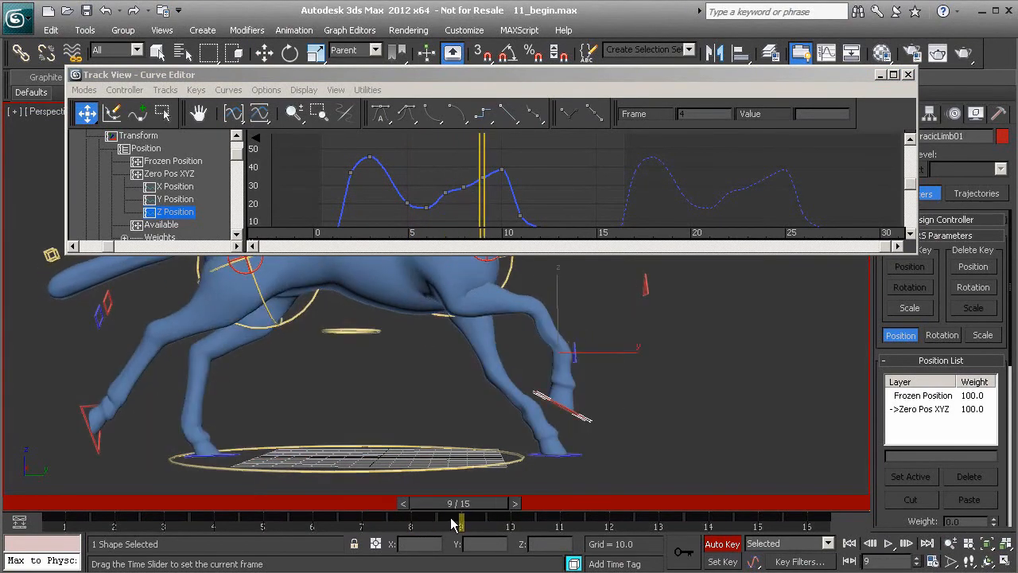
pyautogui.press('w')
pyautogui.moveTo(442, 178); pyautogui.dragTo(418, 168, button='middle')
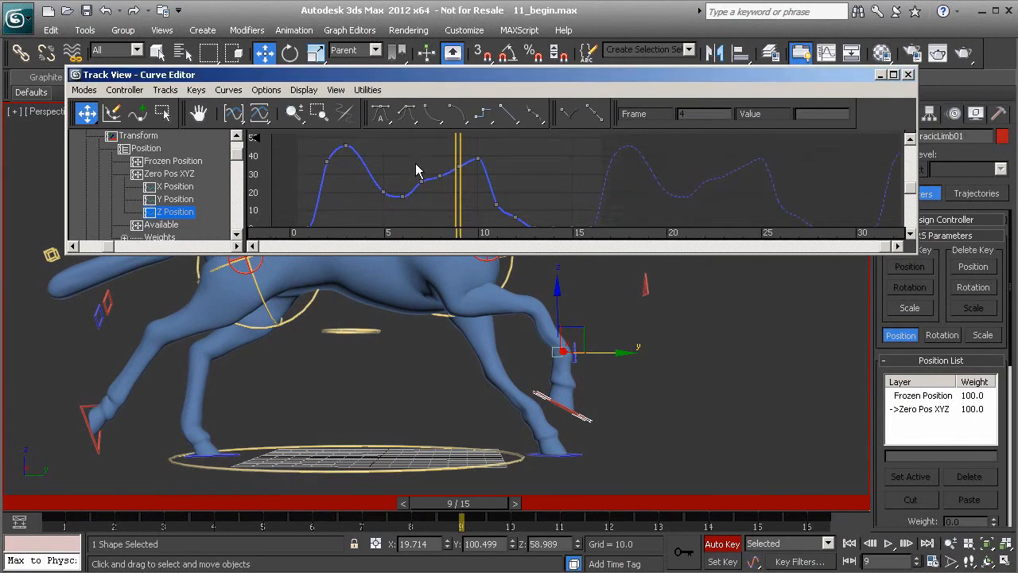
pyautogui.moveTo(417, 170); pyautogui.dragTo(431, 194)
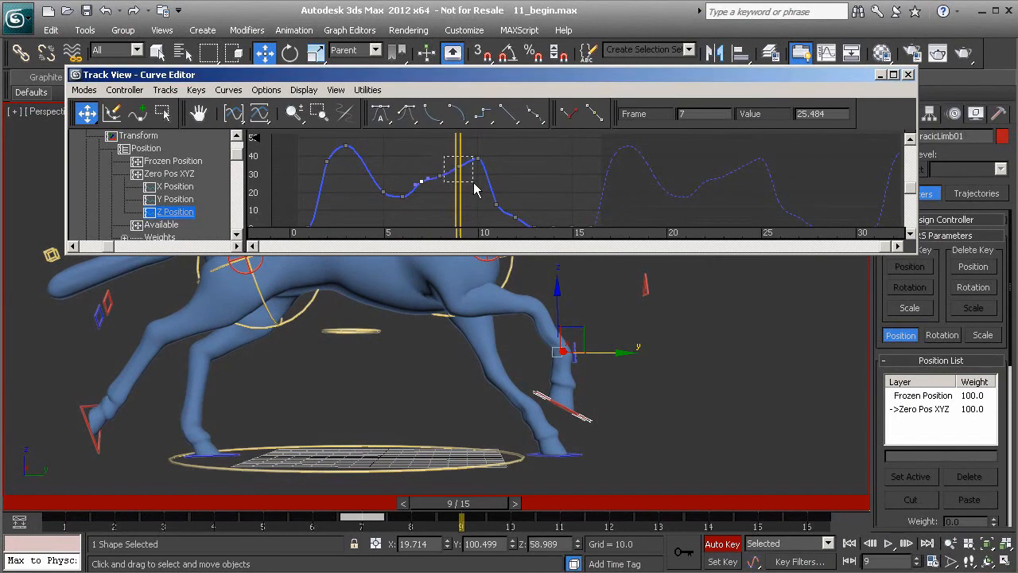
pyautogui.moveTo(475, 188); pyautogui.dragTo(467, 188)
pyautogui.press('Delete')
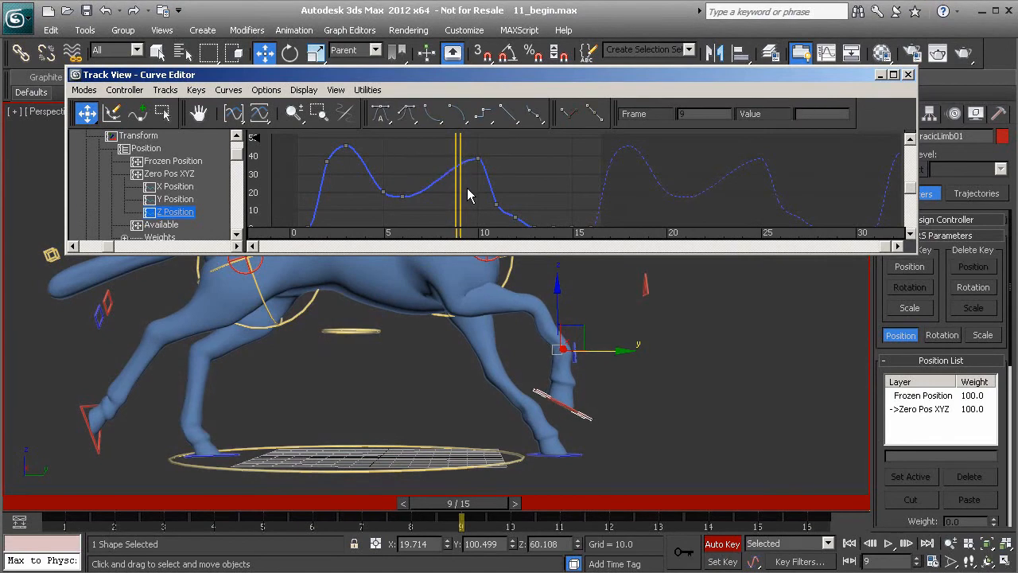
# Delete the Z Position keys at frames 14 and 15 on the flat stretch between the frame 13 and 16 keys.
pyautogui.moveTo(482, 504)
pyautogui.mouseDown()
pyautogui.moveTo(318, 502)
pyautogui.moveTo(481, 503)
pyautogui.mouseUp()
pyautogui.moveTo(553, 190); pyautogui.dragTo(460, 156, button='middle')
pyautogui.moveTo(487, 503); pyautogui.dragTo(718, 506)
pyautogui.click(481, 213)
pyautogui.scroll(3, 480, 213)
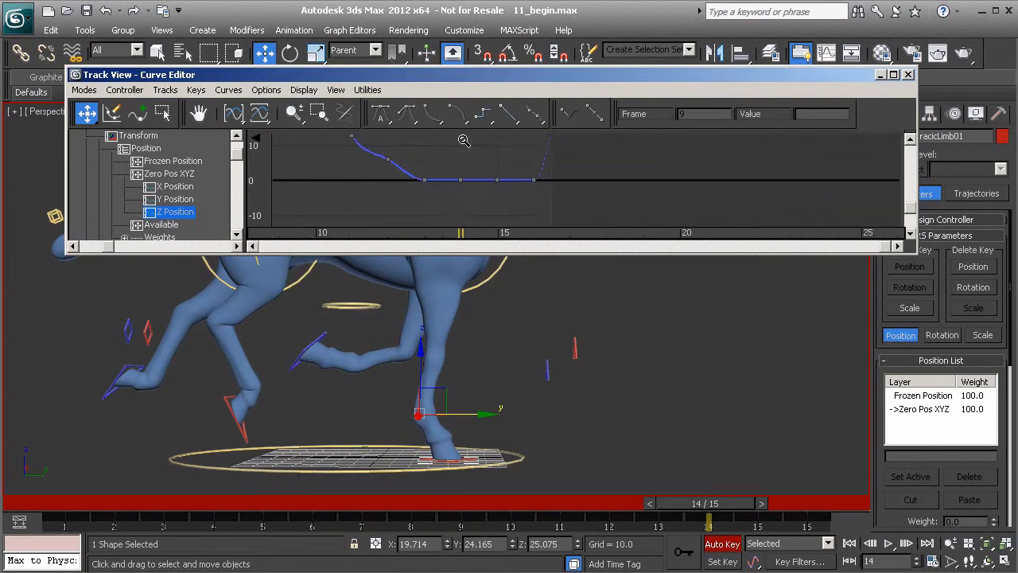
pyautogui.click(423, 178)
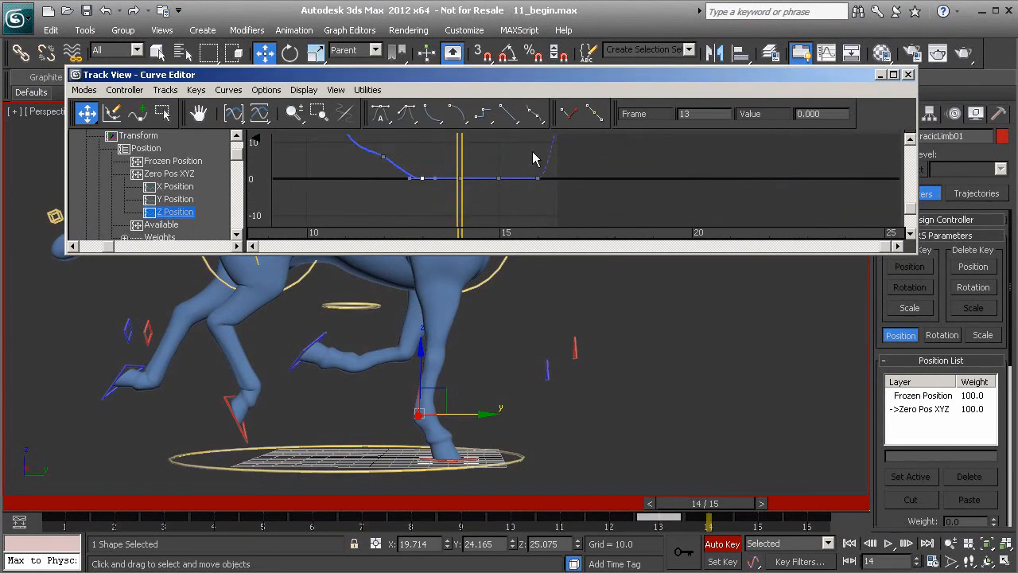
pyautogui.click(538, 178)
pyautogui.moveTo(440, 152); pyautogui.dragTo(511, 200)
pyautogui.press('Delete')
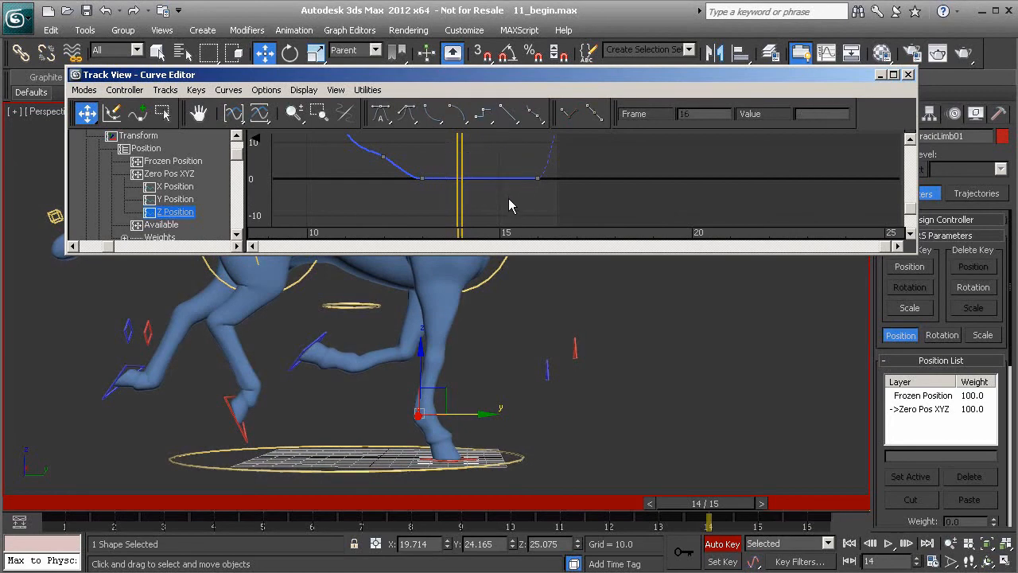
# Check the planted hoof from frame 14 to 16, and review the limb control's Frozen Rotation and Zero Euler XYZ X Rotation curves.
pyautogui.moveTo(715, 509); pyautogui.dragTo(755, 506)
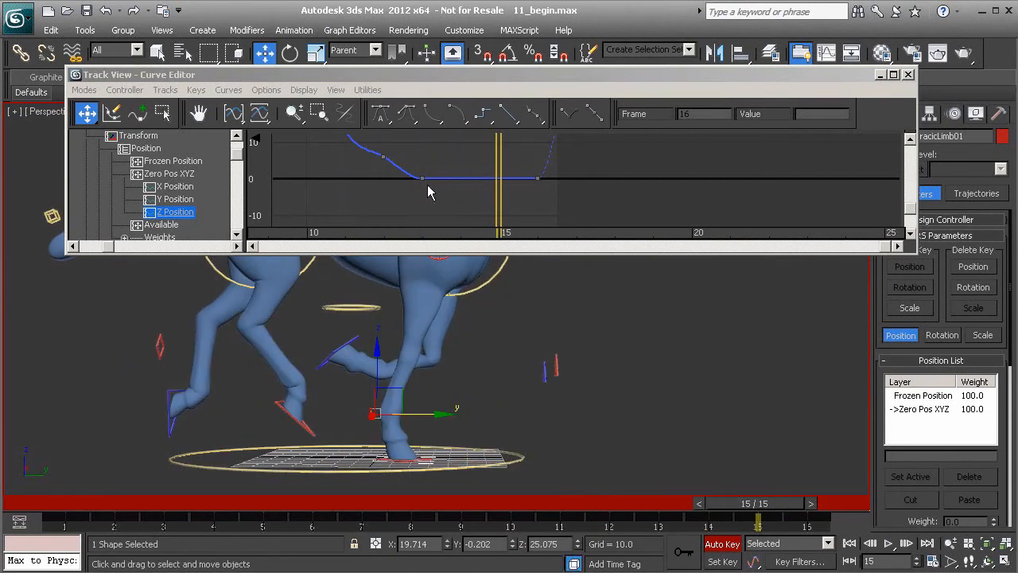
pyautogui.moveTo(761, 501); pyautogui.dragTo(805, 504)
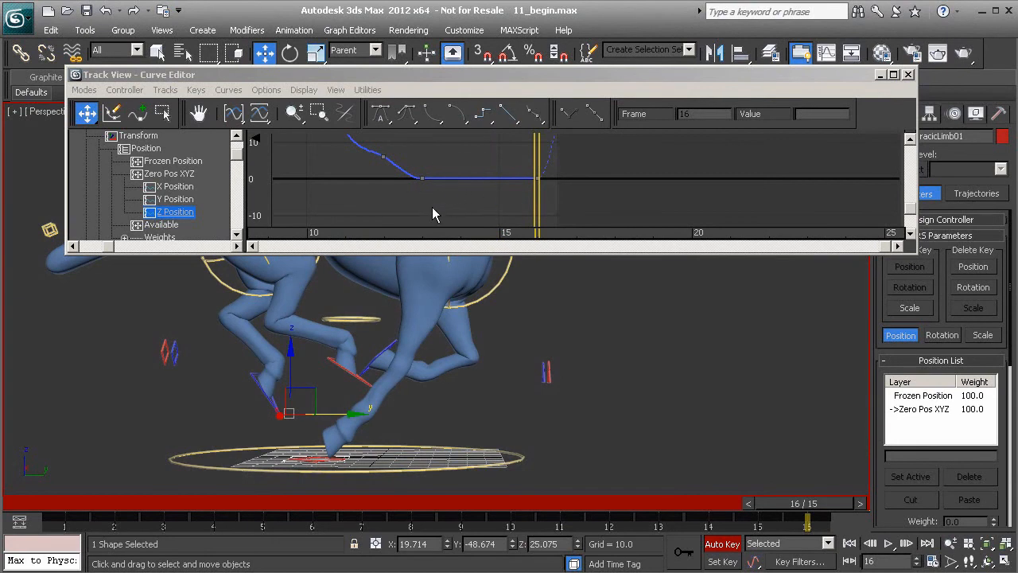
pyautogui.scroll(-4, 421, 195)
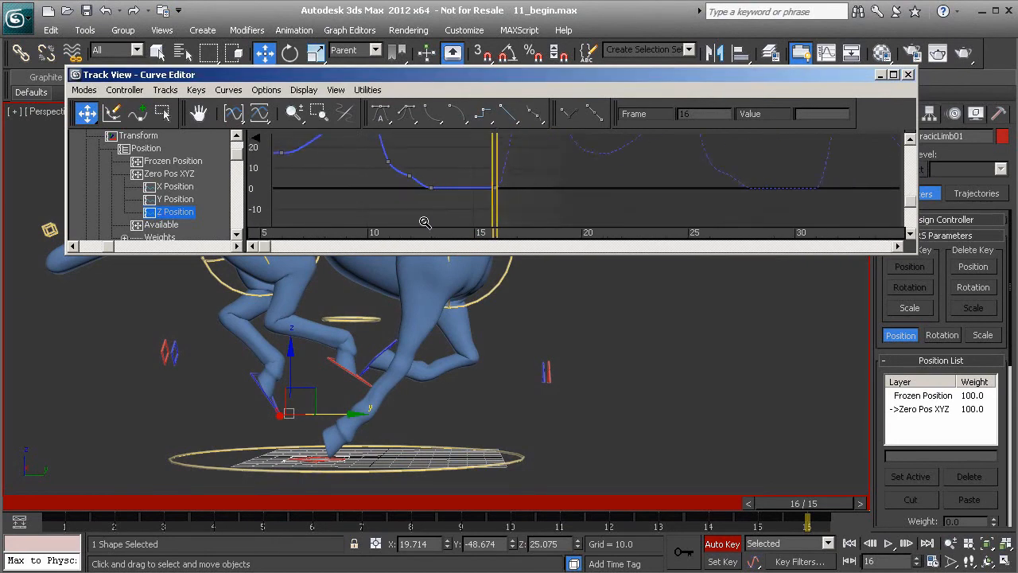
pyautogui.moveTo(378, 165); pyautogui.dragTo(525, 174, button='middle')
pyautogui.scroll(-3, 163, 159)
pyautogui.scroll(1, 180, 185)
pyautogui.click(173, 198)
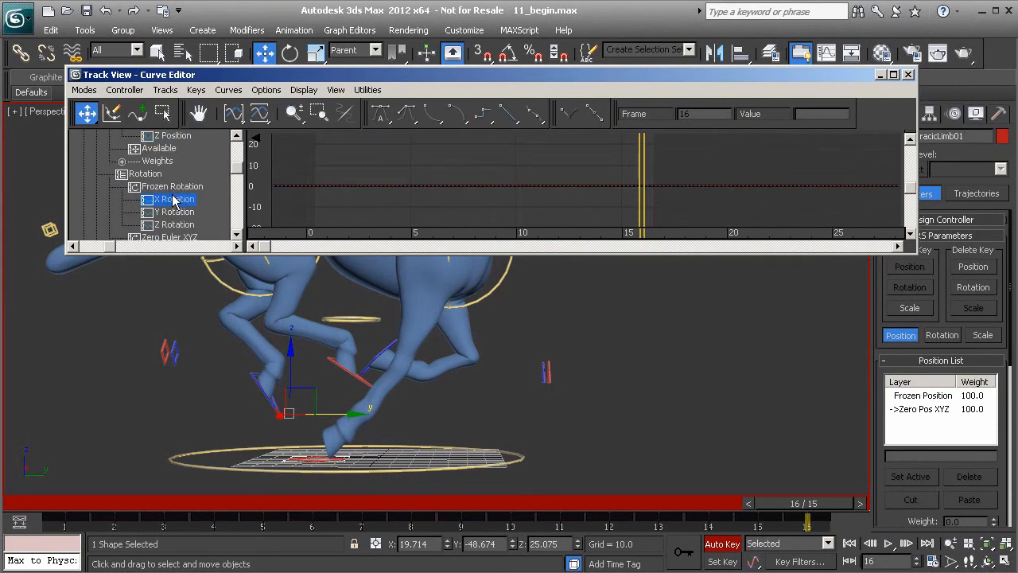
pyautogui.click(173, 212)
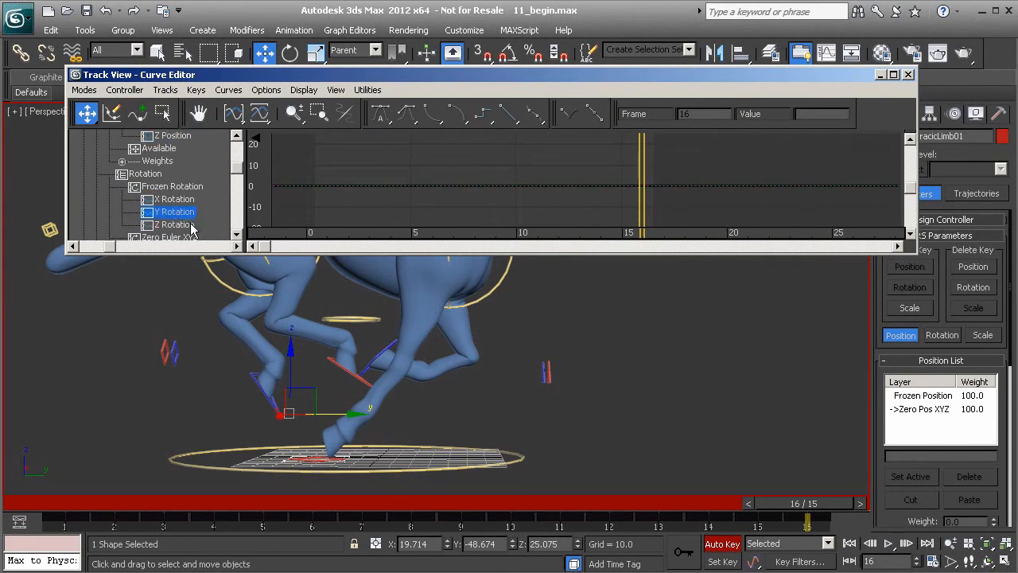
pyautogui.scroll(-1, 184, 221)
pyautogui.click(175, 213)
pyautogui.scroll(-1, 170, 198)
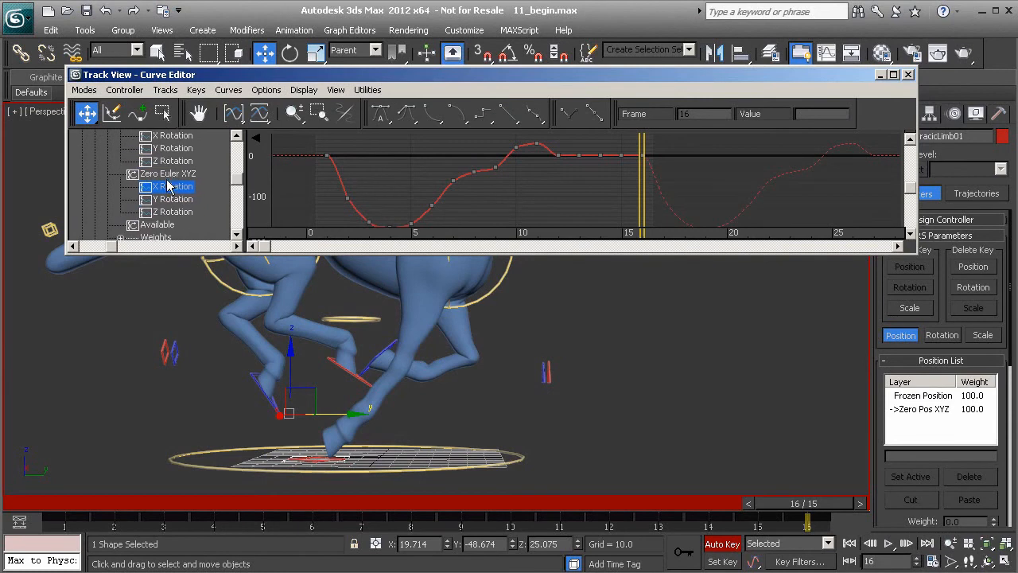
# Delete all keys between frames 1 and 16 on the limb control's Zero Euler XYZ Y Rotation curve.
pyautogui.click(177, 199)
pyautogui.click(177, 212)
pyautogui.click(182, 199)
pyautogui.moveTo(377, 196); pyautogui.dragTo(635, 213)
pyautogui.press('Delete')
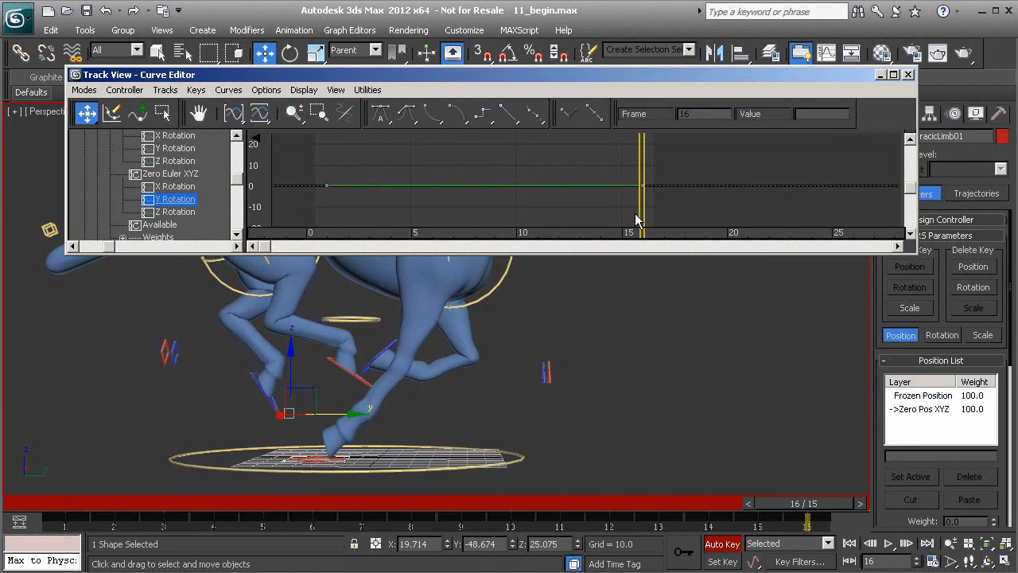
# Delete all keys between frames 1 and 16 on the limb control's Zero Euler XYZ Z Rotation curve.
pyautogui.click(173, 212)
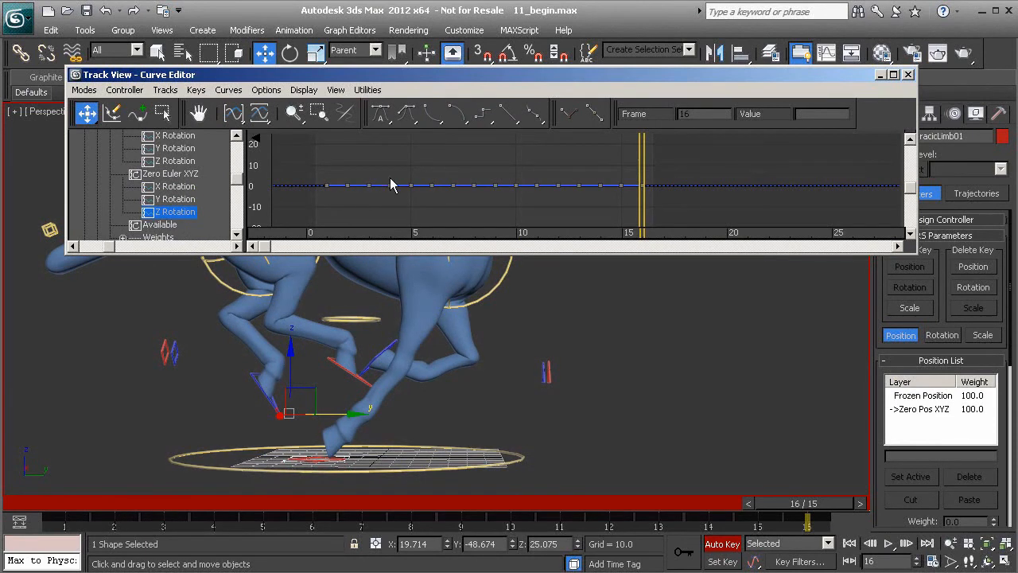
pyautogui.moveTo(409, 192); pyautogui.dragTo(631, 204)
pyautogui.press('Delete')
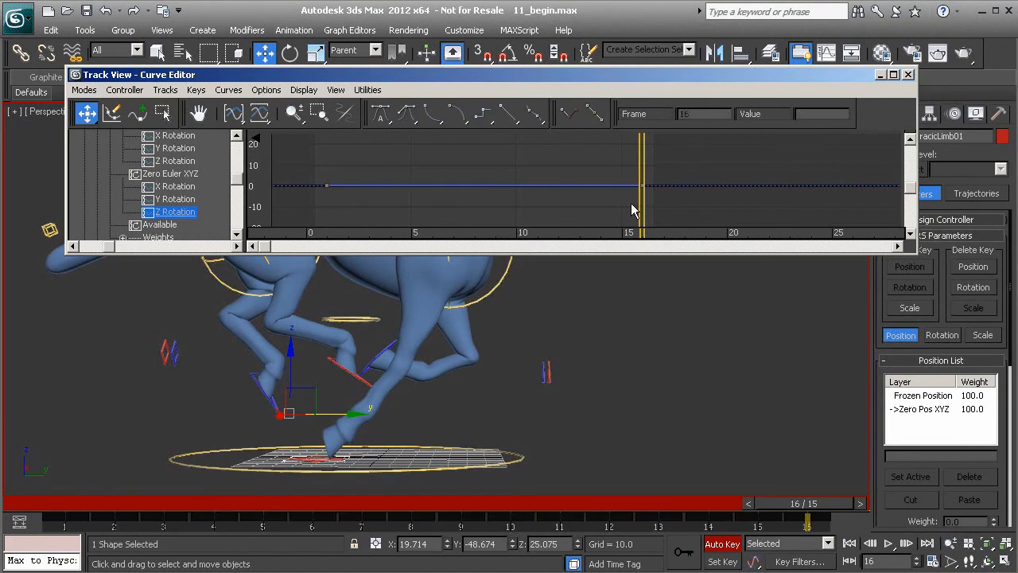
# Delete the X Rotation keys at frames 13, 14 and 15 on the flat stretch of the Zero Euler XYZ curve.
pyautogui.click(175, 187)
pyautogui.moveTo(477, 187); pyautogui.dragTo(378, 217, button='middle')
pyautogui.moveTo(793, 518)
pyautogui.mouseDown()
pyautogui.moveTo(510, 497)
pyautogui.moveTo(602, 477)
pyautogui.moveTo(659, 489)
pyautogui.mouseUp()
pyautogui.press('w')
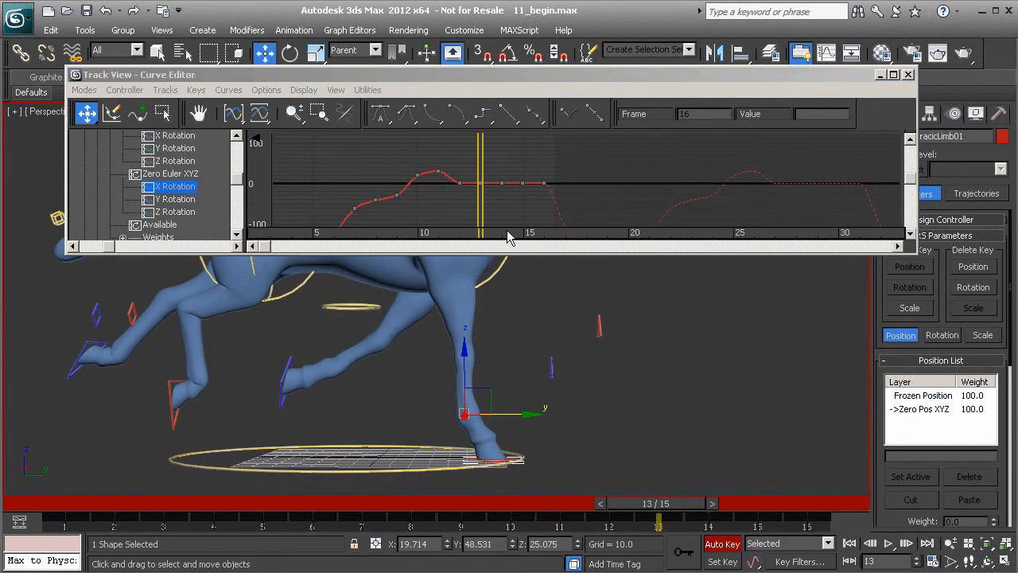
pyautogui.click(480, 183)
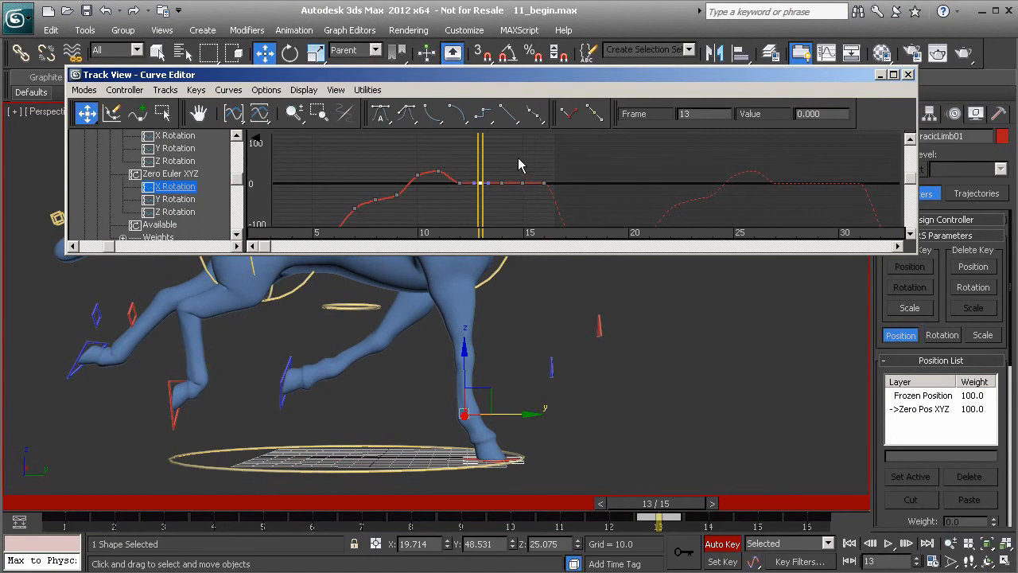
pyautogui.moveTo(529, 205); pyautogui.dragTo(529, 205)
pyautogui.moveTo(475, 173); pyautogui.dragTo(530, 200)
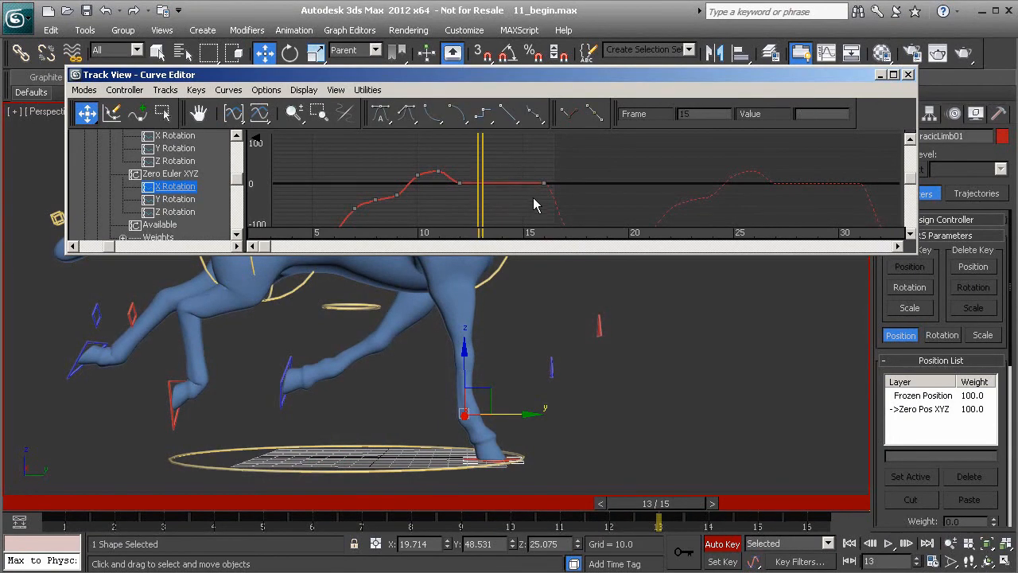
# Try to delete the X Rotation key at frame 2 on the curve's first descent.
pyautogui.scroll(-3, 541, 204)
pyautogui.moveTo(443, 159); pyautogui.dragTo(393, 179, button='middle')
pyautogui.scroll(3, 393, 179)
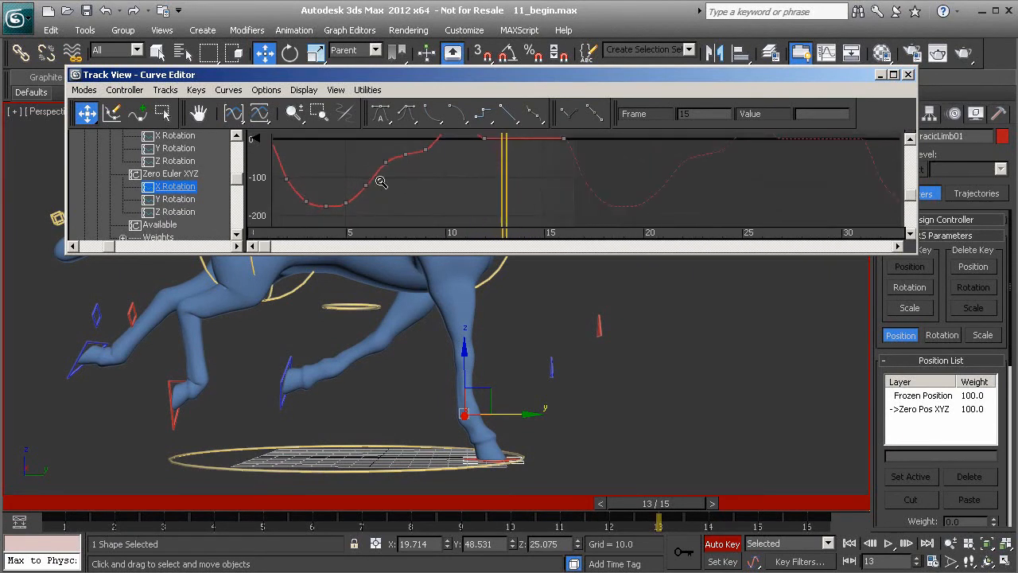
pyautogui.moveTo(654, 509); pyautogui.dragTo(113, 509)
pyautogui.moveTo(368, 167); pyautogui.dragTo(433, 183, button='middle')
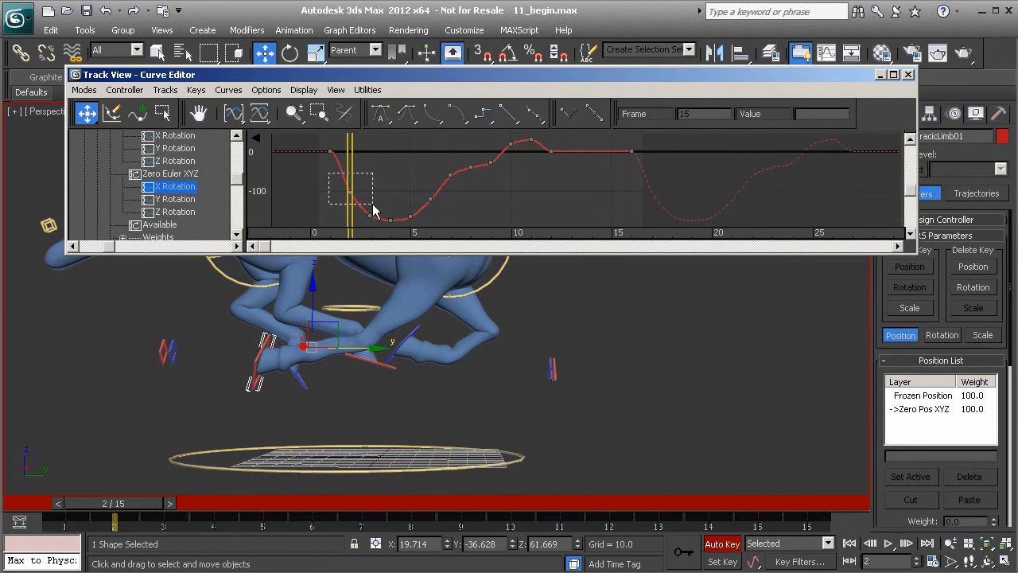
pyautogui.moveTo(347, 195); pyautogui.dragTo(349, 196)
pyautogui.moveTo(382, 195); pyautogui.dragTo(372, 184, button='middle')
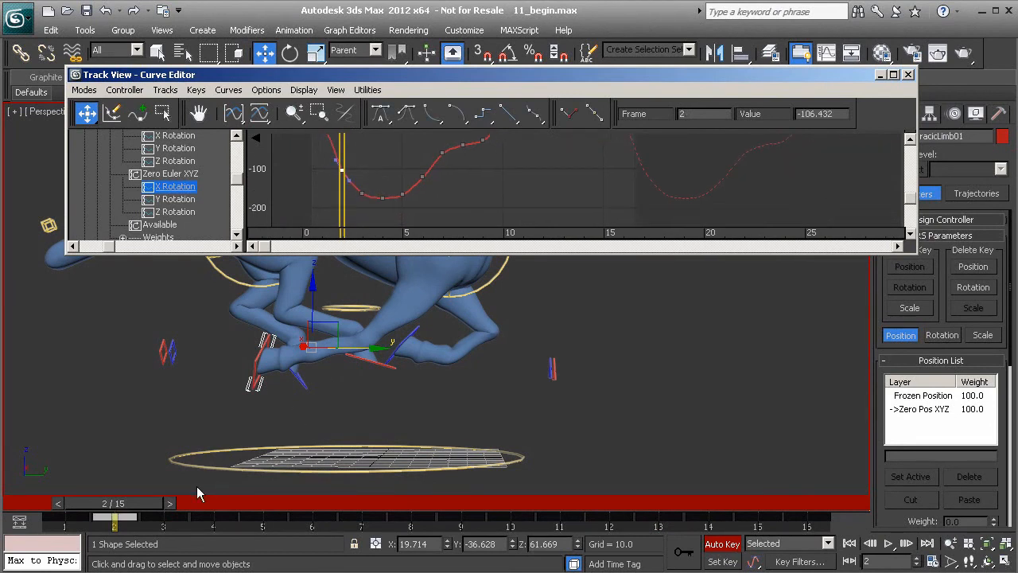
pyautogui.moveTo(130, 507)
pyautogui.mouseDown()
pyautogui.moveTo(80, 506)
pyautogui.moveTo(131, 506)
pyautogui.mouseUp()
pyautogui.moveTo(315, 148); pyautogui.dragTo(378, 189)
pyautogui.press('Delete')
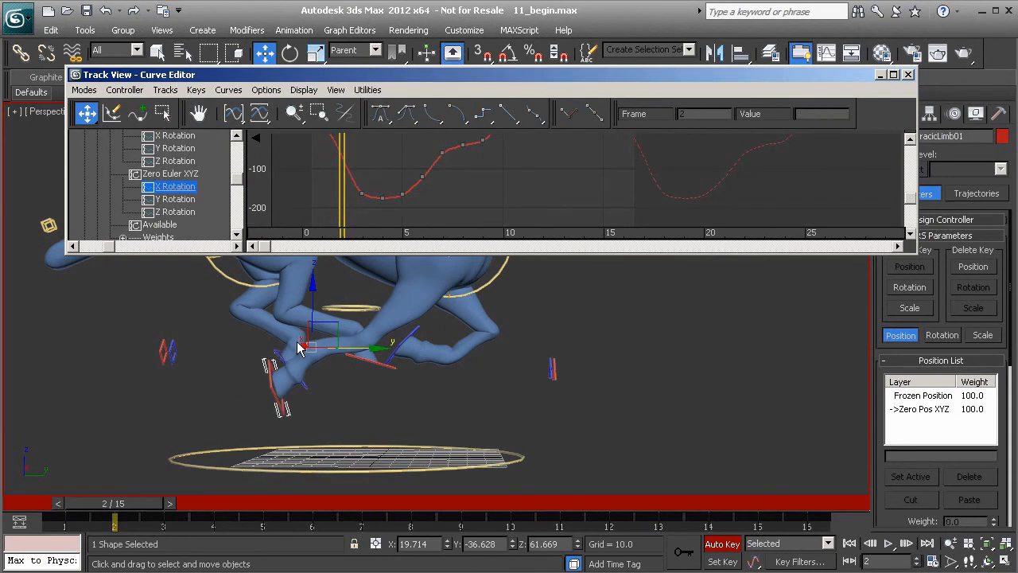
# Compare the hoof's rotation between frames 2 and 4, and undo the deletion of the frame 2 key.
pyautogui.moveTo(144, 503); pyautogui.dragTo(212, 504)
pyautogui.press('w')
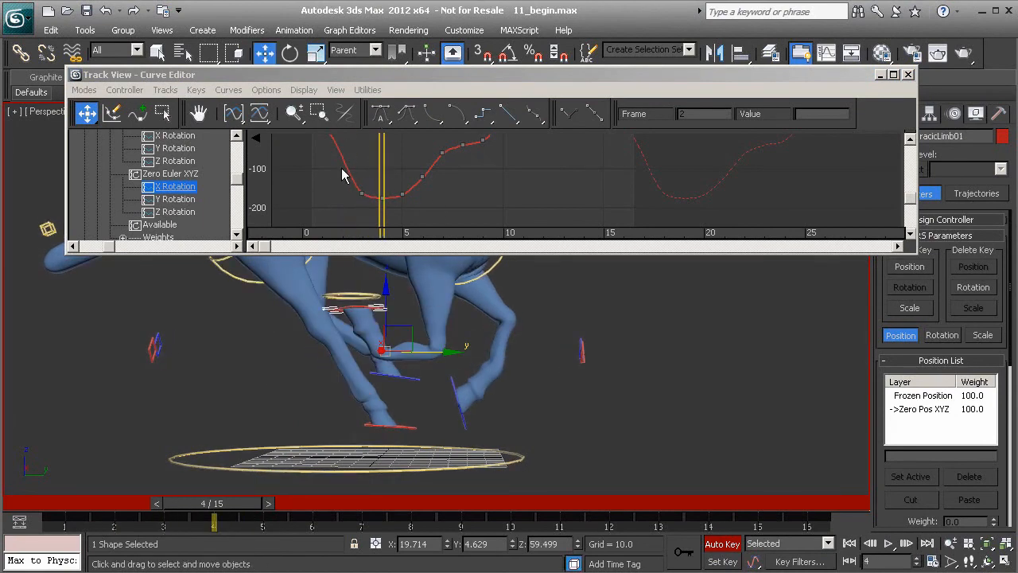
pyautogui.moveTo(222, 510); pyautogui.dragTo(124, 488)
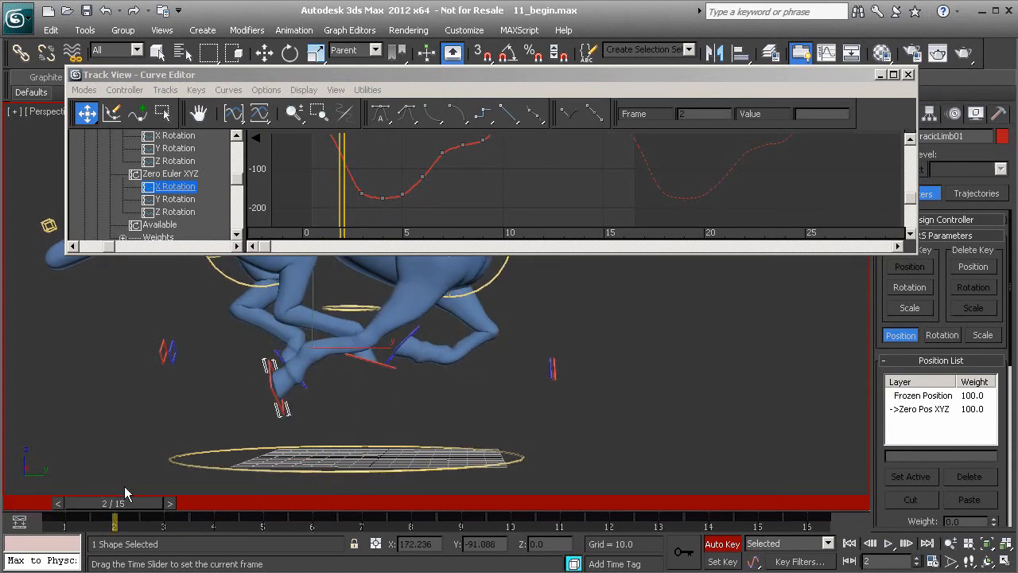
pyautogui.click(414, 164)
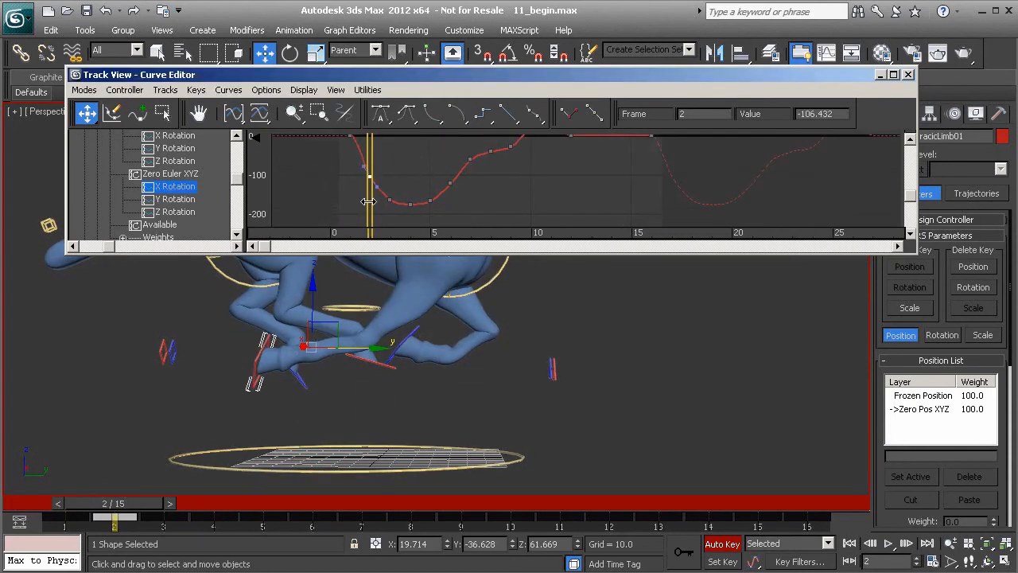
# Delete the X Rotation key at frame 3, just before the curve's lowest point.
pyautogui.moveTo(125, 509); pyautogui.dragTo(187, 518)
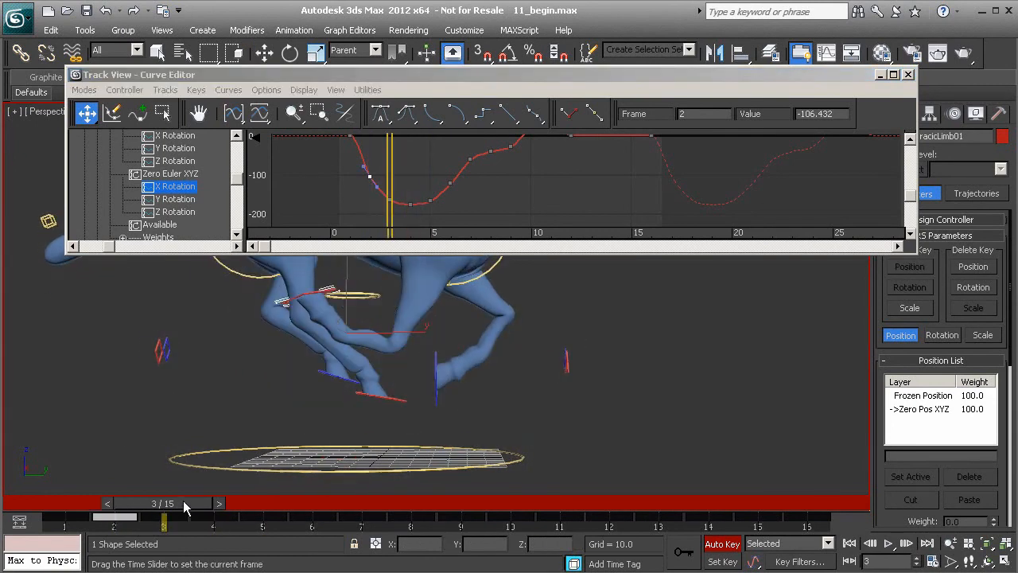
pyautogui.press('w')
pyautogui.keyDown('ctrl'); pyautogui.keyDown('alt'); pyautogui.moveTo(425, 204); pyautogui.dragTo(407, 190, button='middle'); pyautogui.keyUp('alt'); pyautogui.keyUp('ctrl')
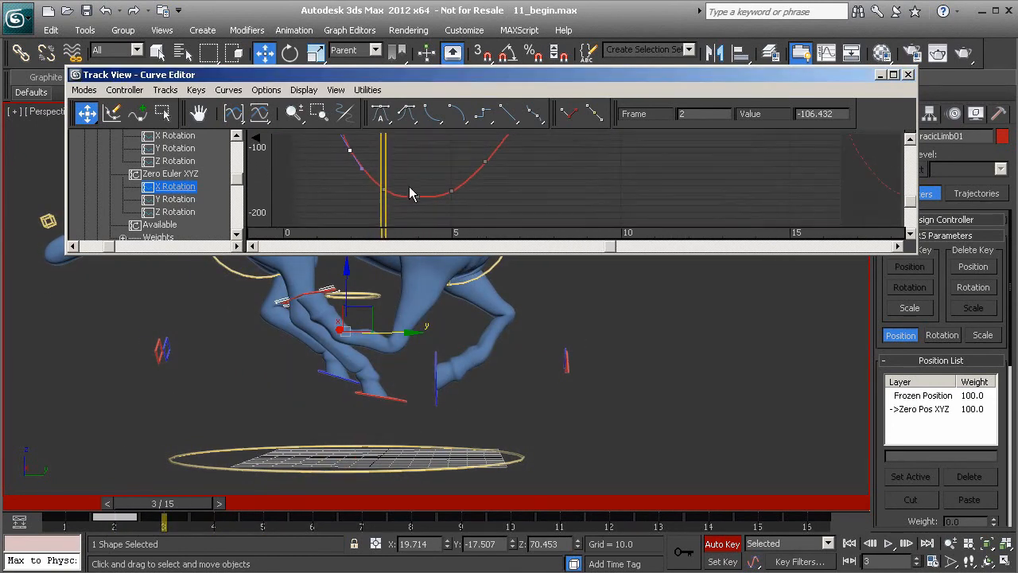
pyautogui.moveTo(378, 181); pyautogui.dragTo(379, 180)
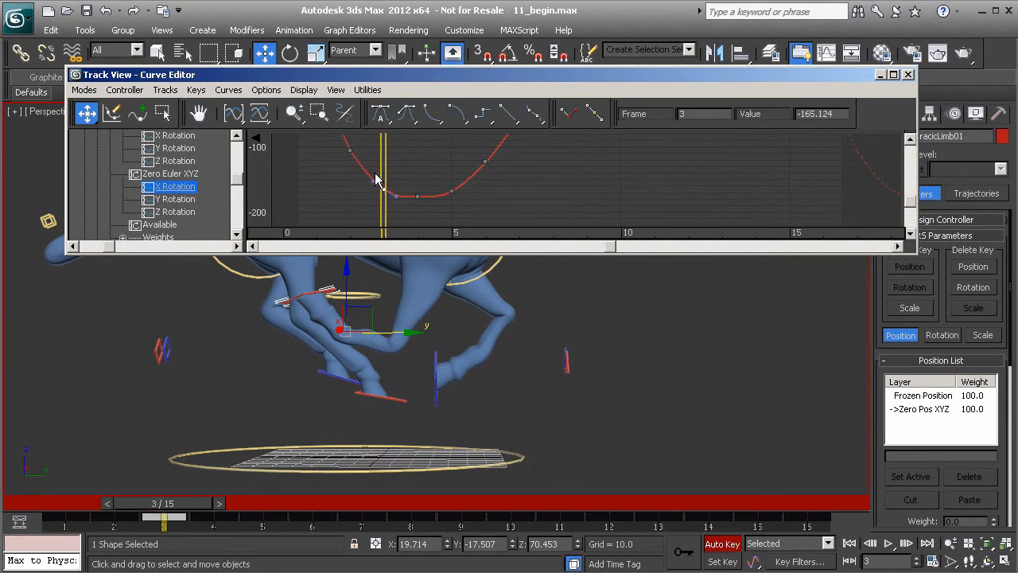
pyautogui.press('Delete')
# Delete the X Rotation key at frame 6 on the rise after the curve's lowest point.
pyautogui.moveTo(362, 182); pyautogui.dragTo(299, 191, button='middle')
pyautogui.moveTo(187, 504); pyautogui.dragTo(309, 522)
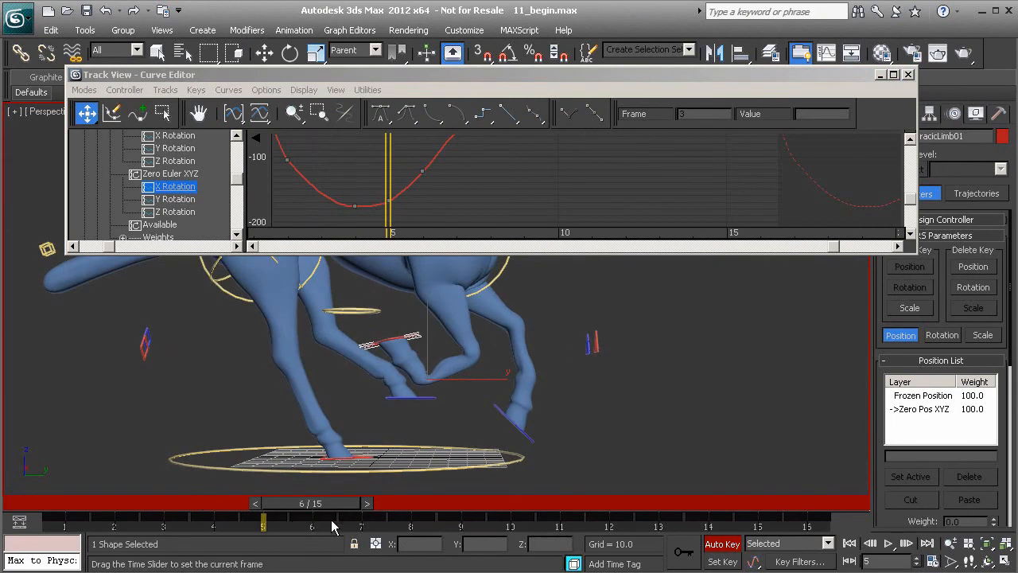
pyautogui.press('w')
pyautogui.moveTo(520, 172); pyautogui.dragTo(468, 205, button='middle')
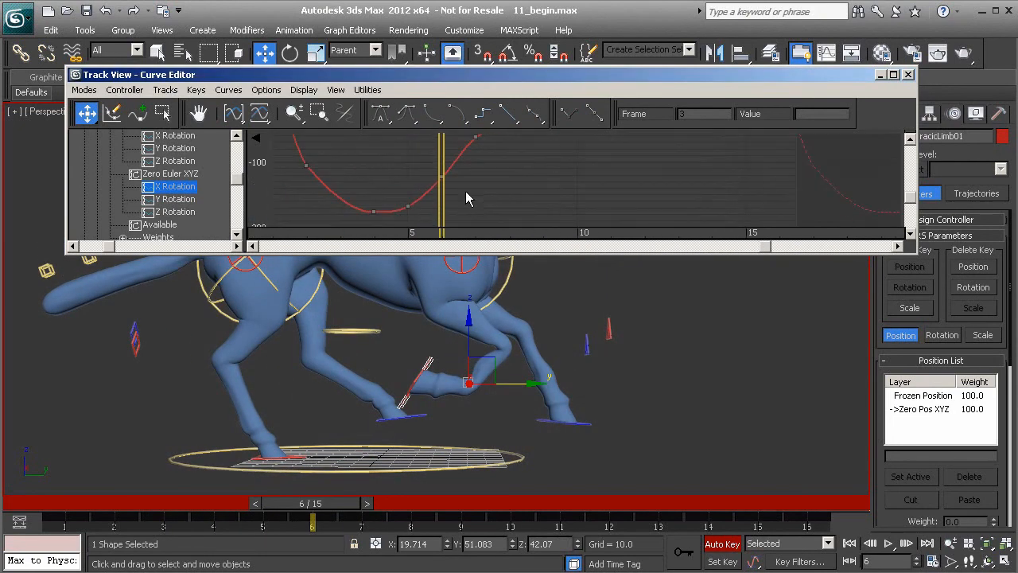
pyautogui.moveTo(434, 146); pyautogui.dragTo(433, 145)
pyautogui.press('Delete')
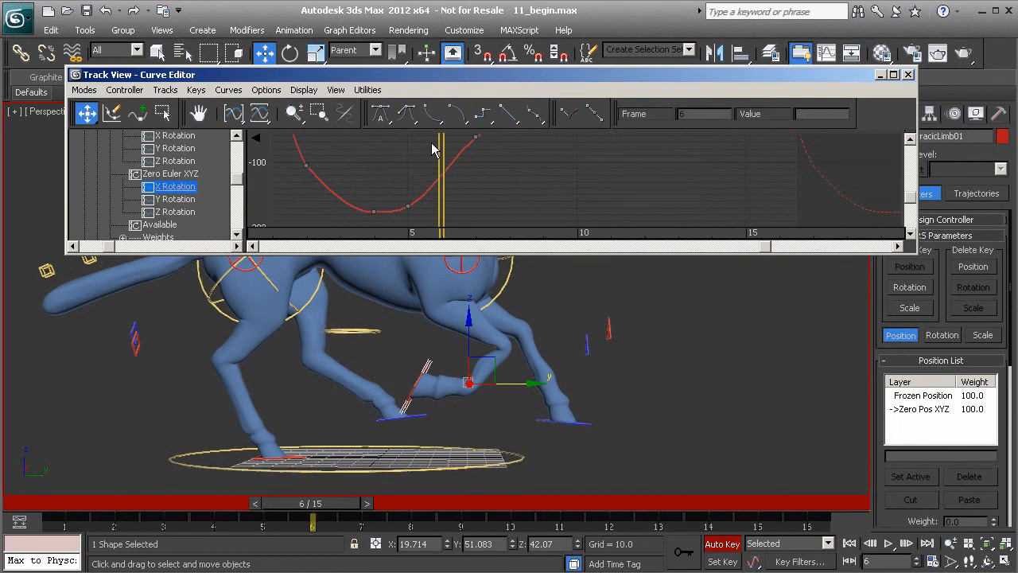
# Delete the X Rotation key at frame 8, between the keys at frames 7 and 9.
pyautogui.moveTo(501, 171); pyautogui.dragTo(396, 209, button='middle')
pyautogui.moveTo(335, 504); pyautogui.dragTo(438, 518)
pyautogui.press('w')
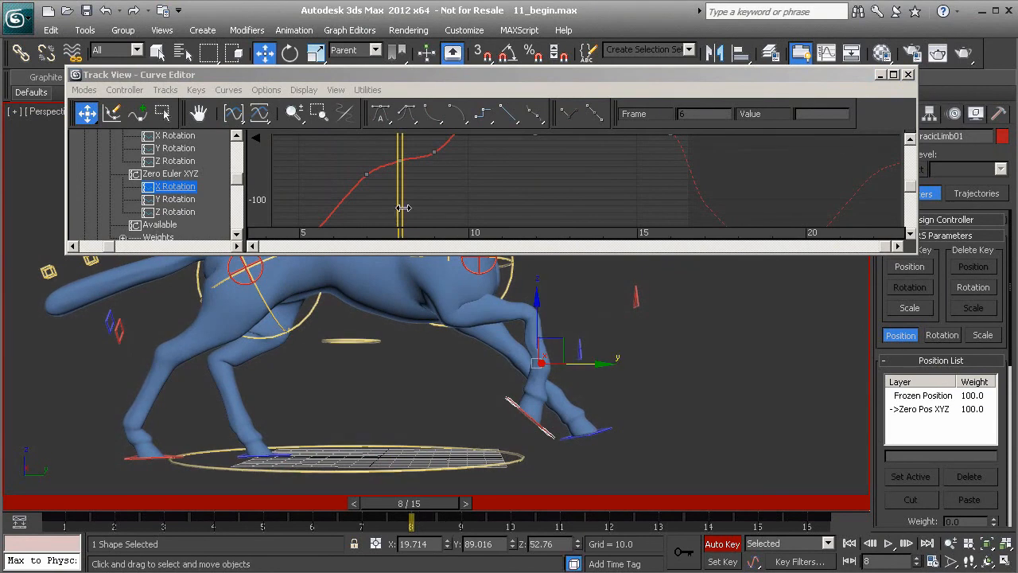
pyautogui.click(400, 160)
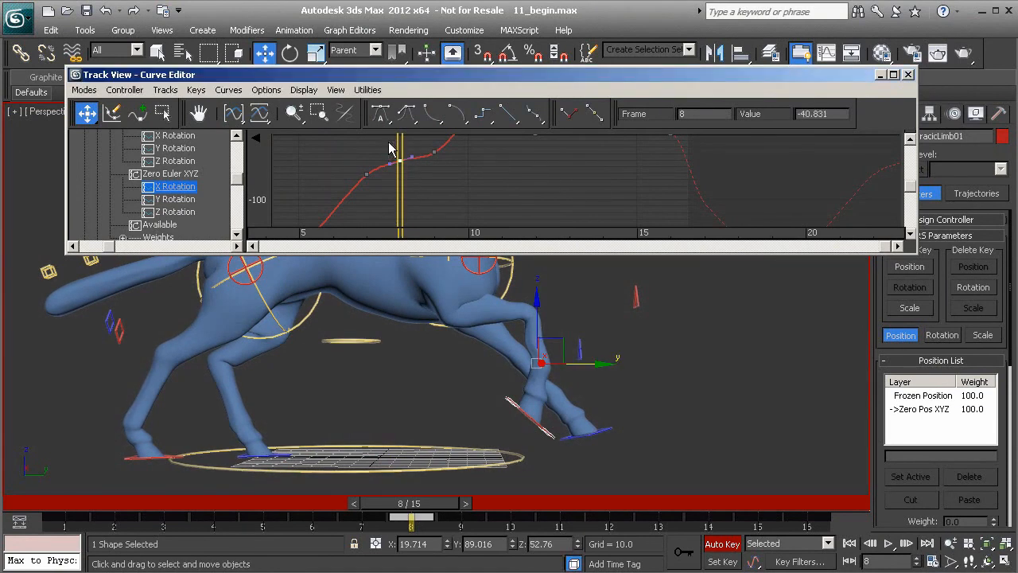
pyautogui.moveTo(473, 177); pyautogui.dragTo(421, 217, button='middle')
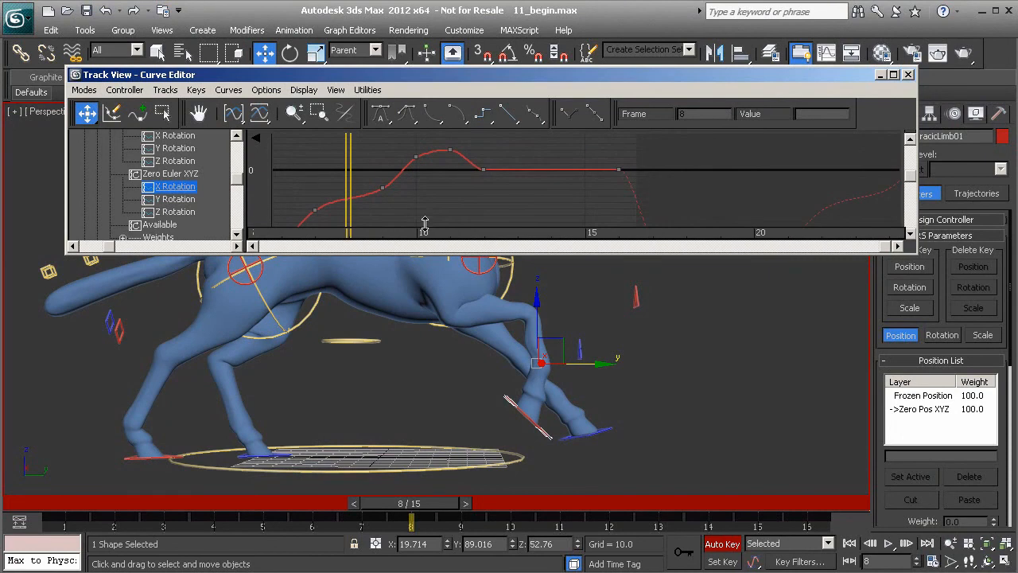
# Check the right front hoof's rotation up to frame 9, and show the control's Y Rotation curve.
pyautogui.moveTo(437, 504); pyautogui.dragTo(350, 505)
pyautogui.moveTo(357, 455); pyautogui.dragTo(502, 501)
pyautogui.press('w')
pyautogui.click(176, 199)
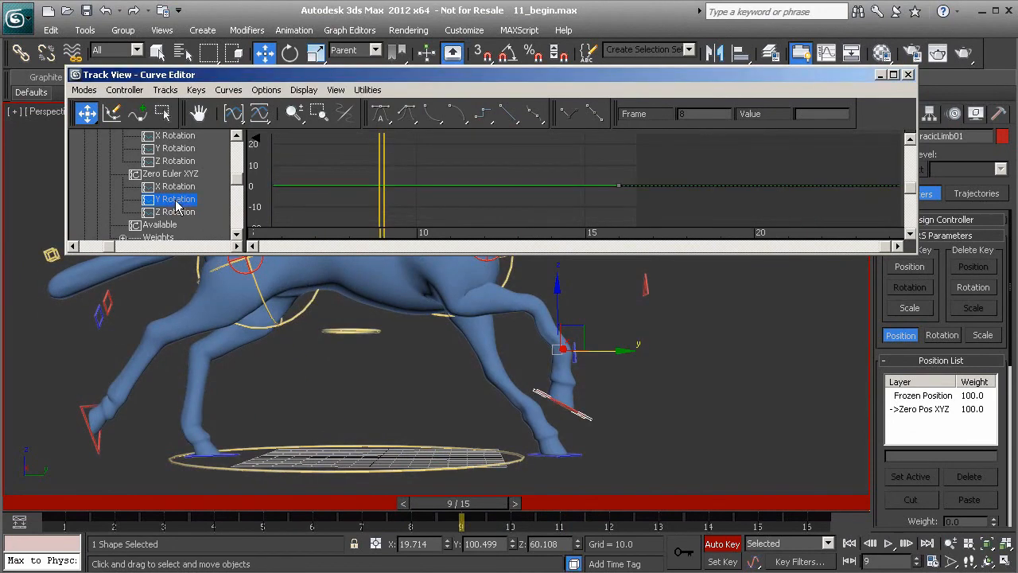
pyautogui.keyDown('alt'); pyautogui.moveTo(559, 393); pyautogui.dragTo(554, 343, button='middle'); pyautogui.keyUp('alt')
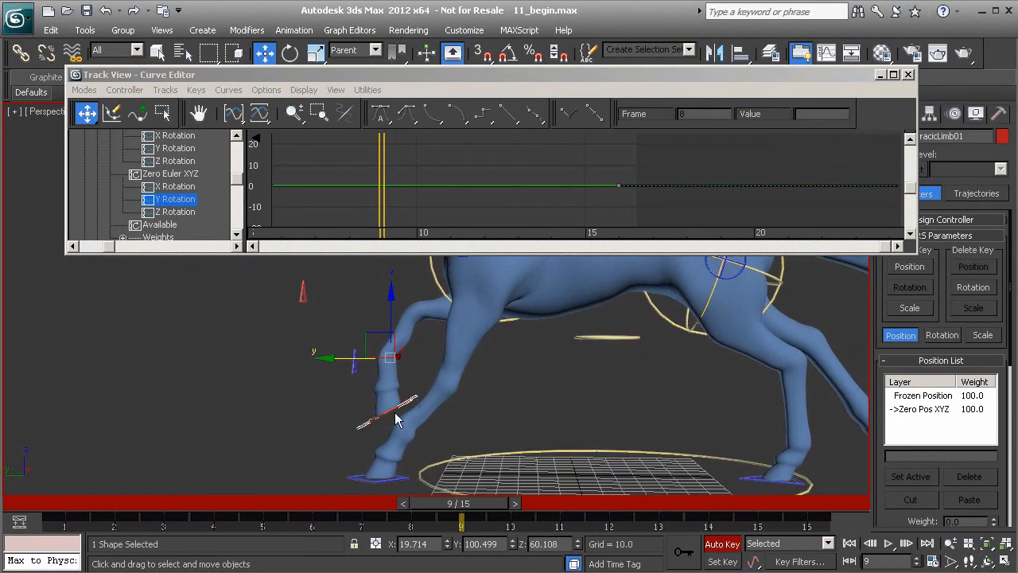
# Select the left front limb control and examine its motion between frames 9 and 13, viewing the horse from both sides.
pyautogui.click(395, 481)
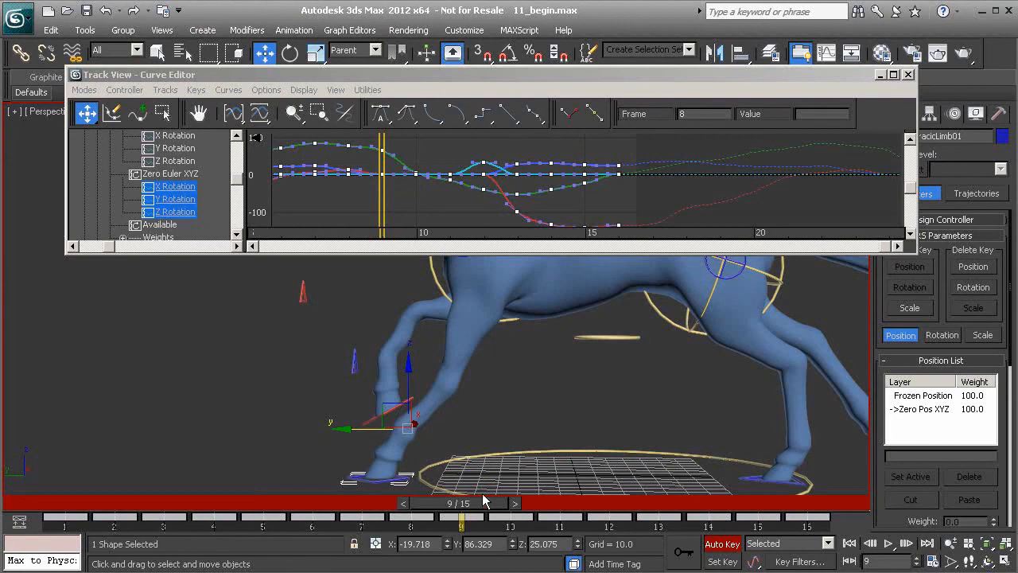
pyautogui.moveTo(484, 503)
pyautogui.mouseDown()
pyautogui.moveTo(436, 503)
pyautogui.moveTo(487, 503)
pyautogui.mouseUp()
pyautogui.moveTo(342, 430); pyautogui.dragTo(349, 430)
pyautogui.moveTo(454, 408); pyautogui.dragTo(425, 384, button='middle')
pyautogui.moveTo(458, 504)
pyautogui.mouseDown()
pyautogui.moveTo(677, 505)
pyautogui.moveTo(239, 505)
pyautogui.moveTo(354, 493)
pyautogui.moveTo(656, 503)
pyautogui.mouseUp()
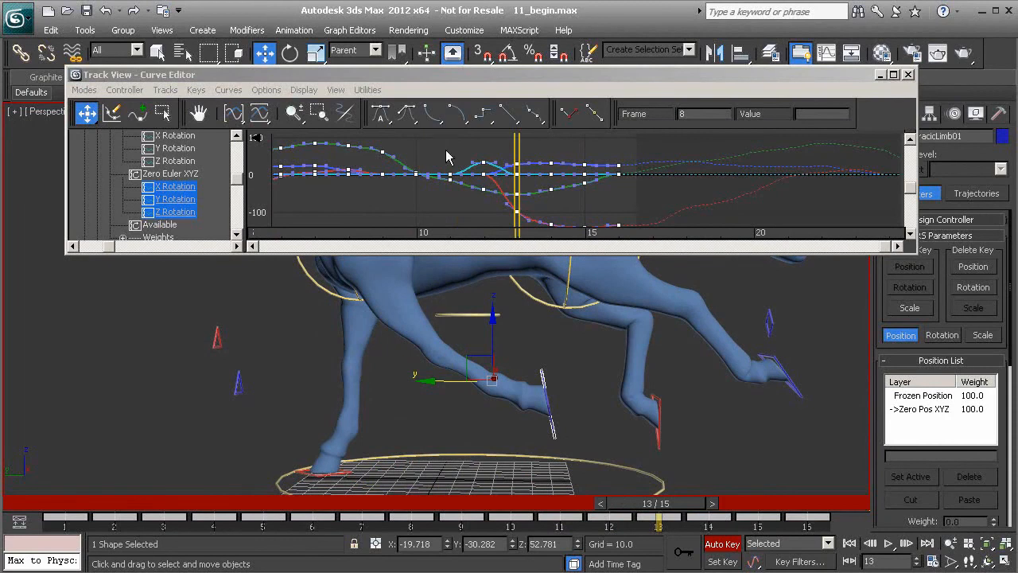
pyautogui.moveTo(644, 516)
pyautogui.mouseDown()
pyautogui.moveTo(803, 525)
pyautogui.moveTo(802, 514)
pyautogui.moveTo(507, 504)
pyautogui.mouseUp()
pyautogui.press('w')
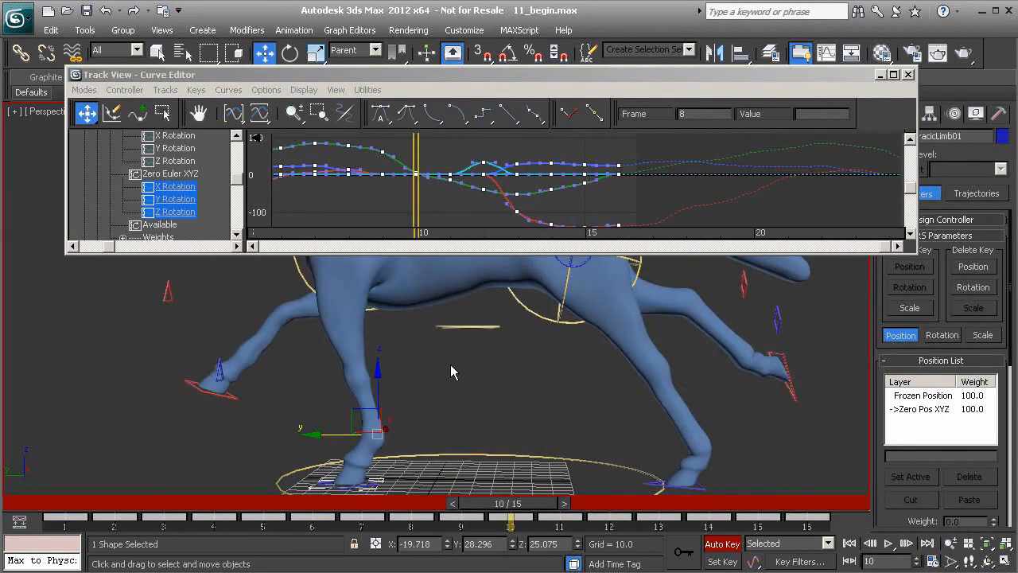
pyautogui.keyDown('alt'); pyautogui.moveTo(272, 364); pyautogui.dragTo(561, 371, button='middle'); pyautogui.keyUp('alt')
pyautogui.moveTo(421, 338); pyautogui.dragTo(553, 473, button='middle')
pyautogui.scroll(-2, 521, 370)
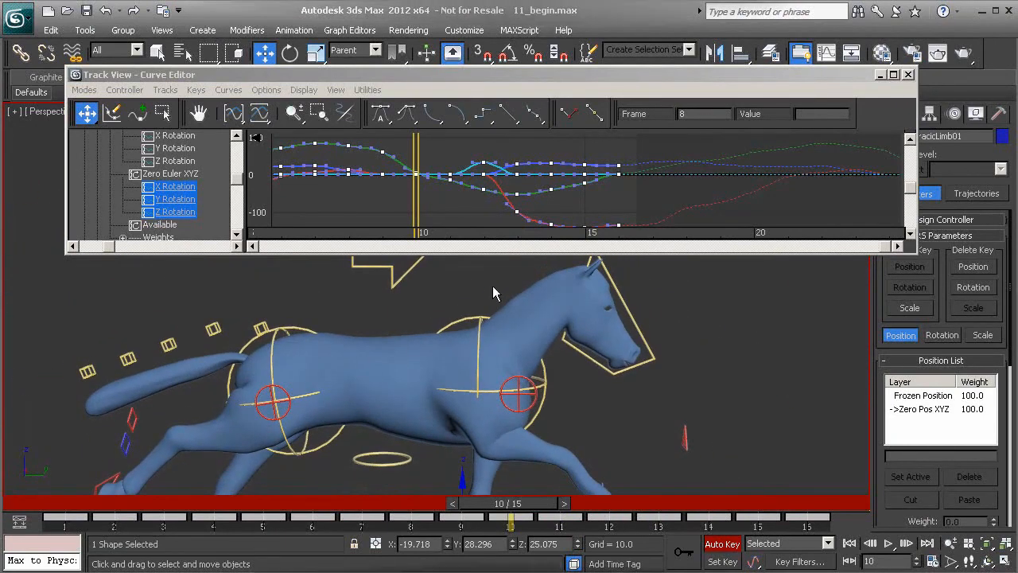